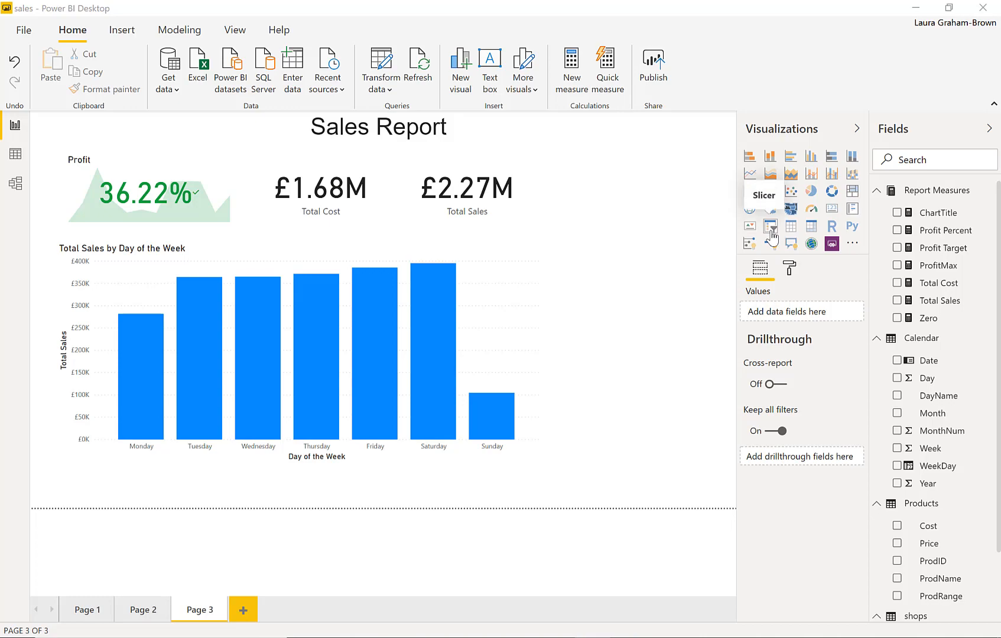
# Add a slicer to the report page using the ShopName field from the shops table.
pyautogui.click(771, 229)
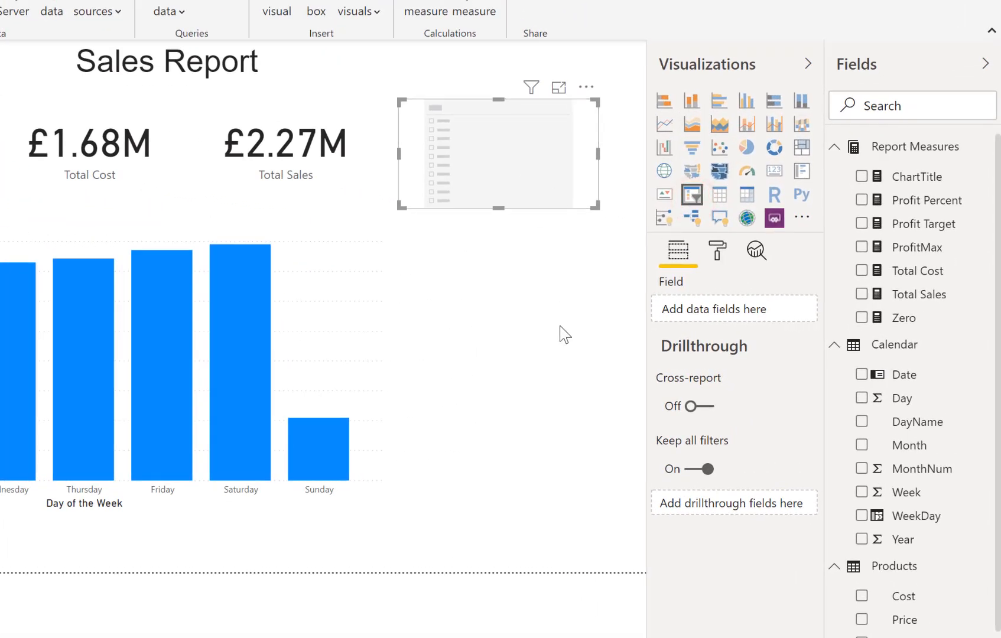
pyautogui.click(834, 147)
pyautogui.click(833, 173)
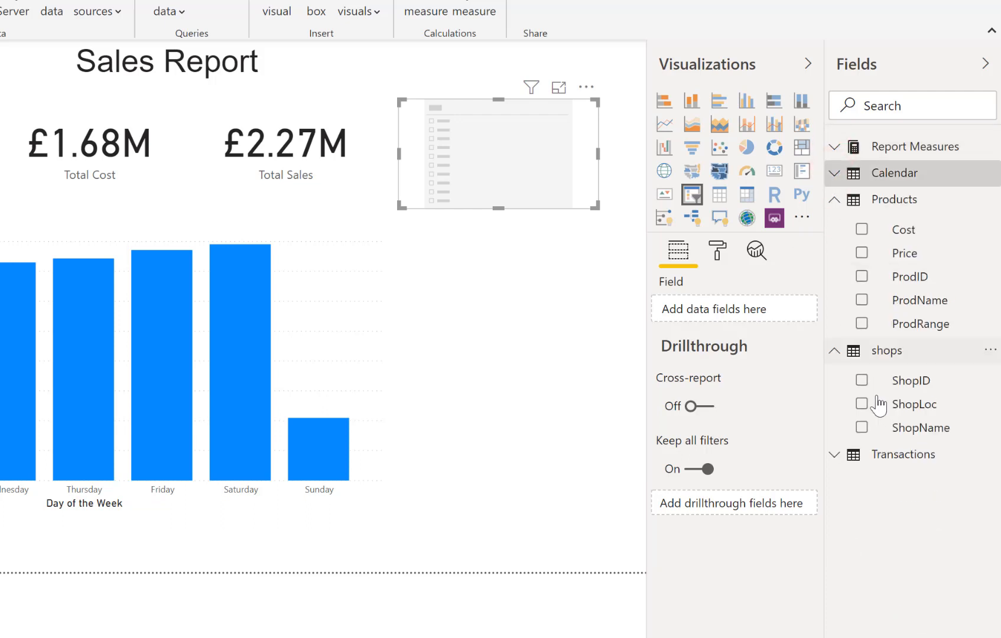
pyautogui.click(862, 428)
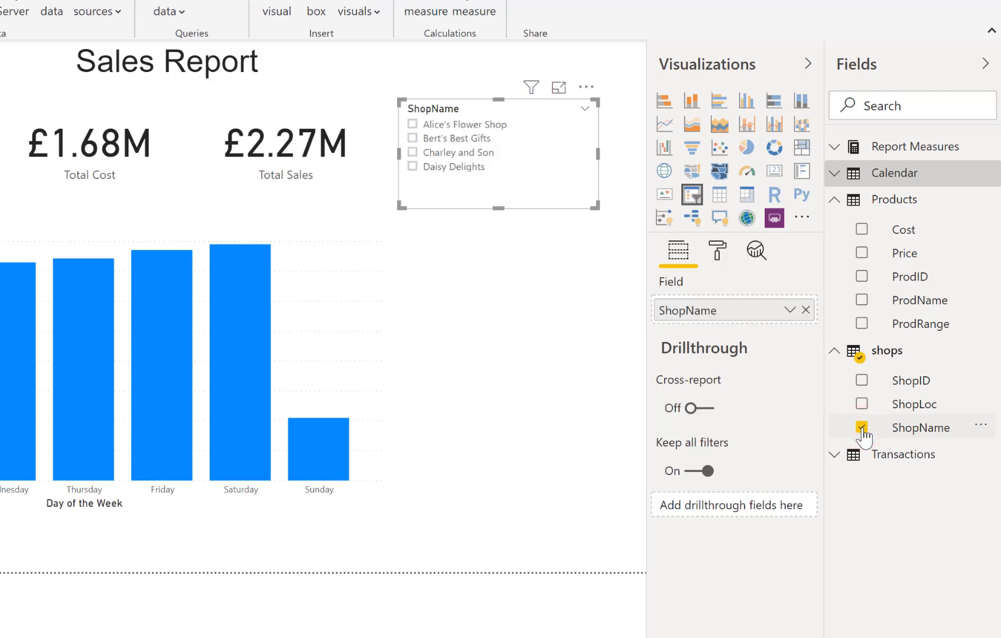
# Filter the report by Charley and Son, Bert's Best Gifts and Daisy Delights in turn, ending with the shop selection cleared.
pyautogui.click(413, 153)
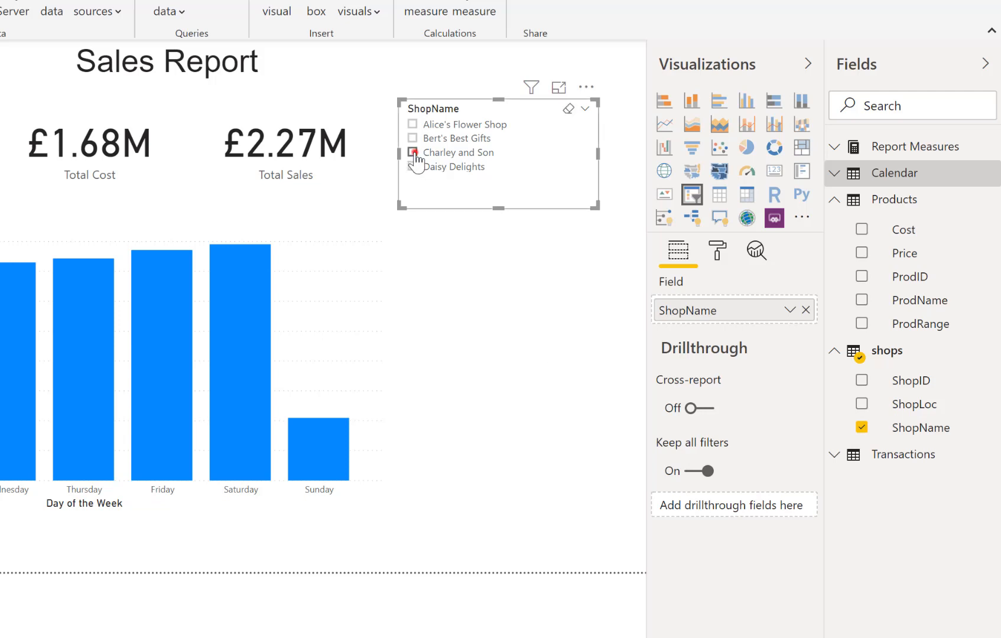
pyautogui.click(412, 138)
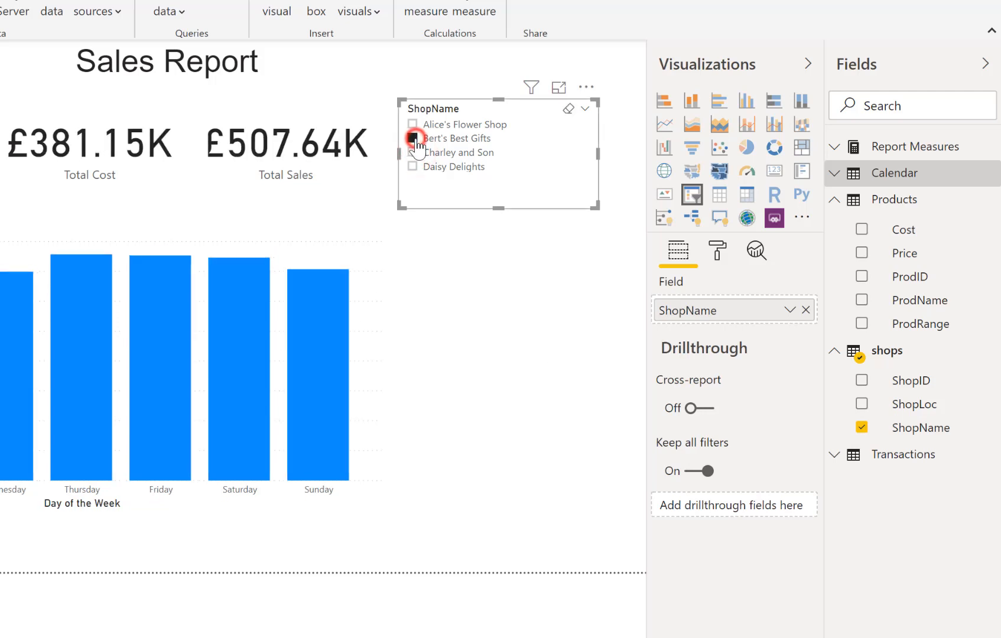
pyautogui.click(413, 167)
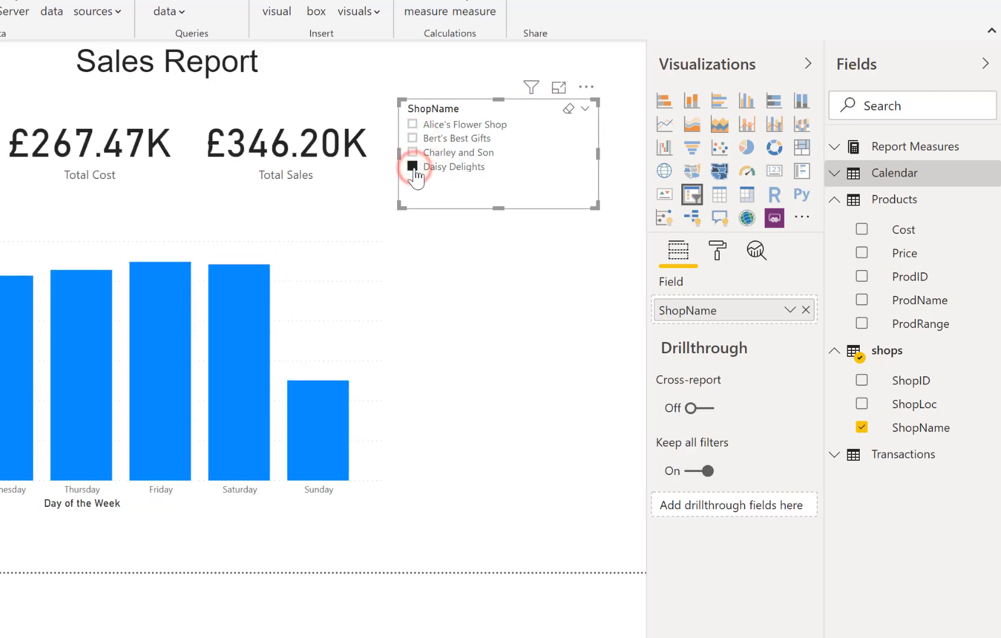
pyautogui.click(413, 167)
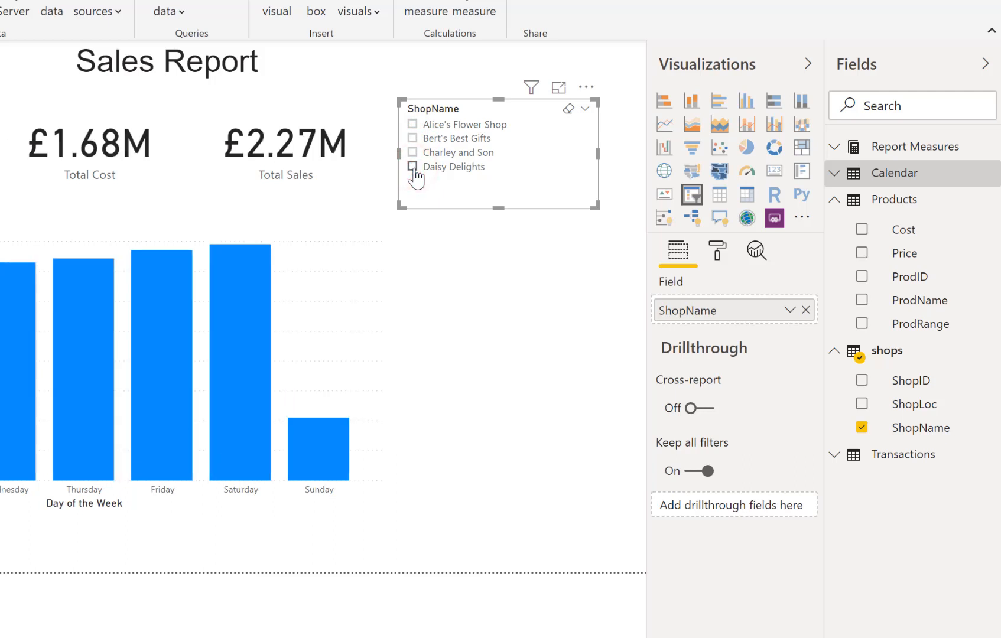
# Select Bert's Best Gifts and Charley and Son together in the ShopName slicer, and clear all its selections.
pyautogui.click(413, 139)
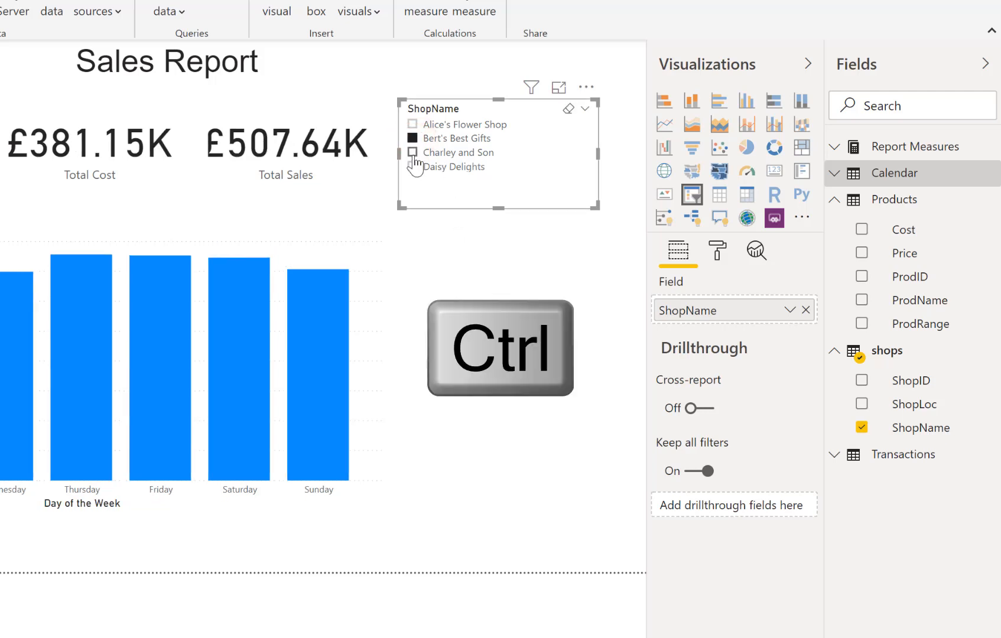
pyautogui.keyDown('ctrl'); pyautogui.click(413, 152); pyautogui.keyUp('ctrl')
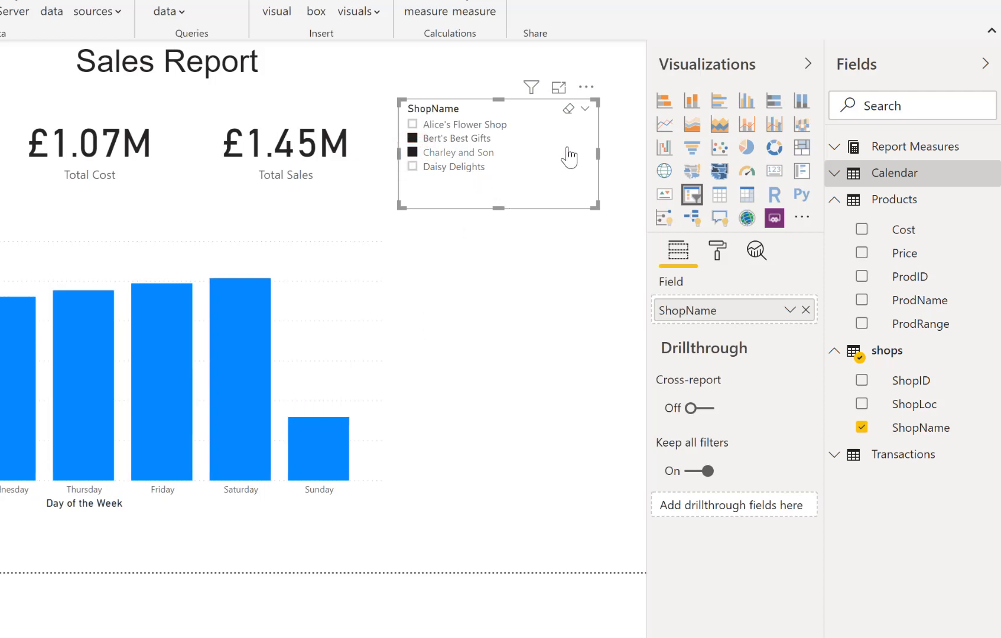
pyautogui.click(570, 117)
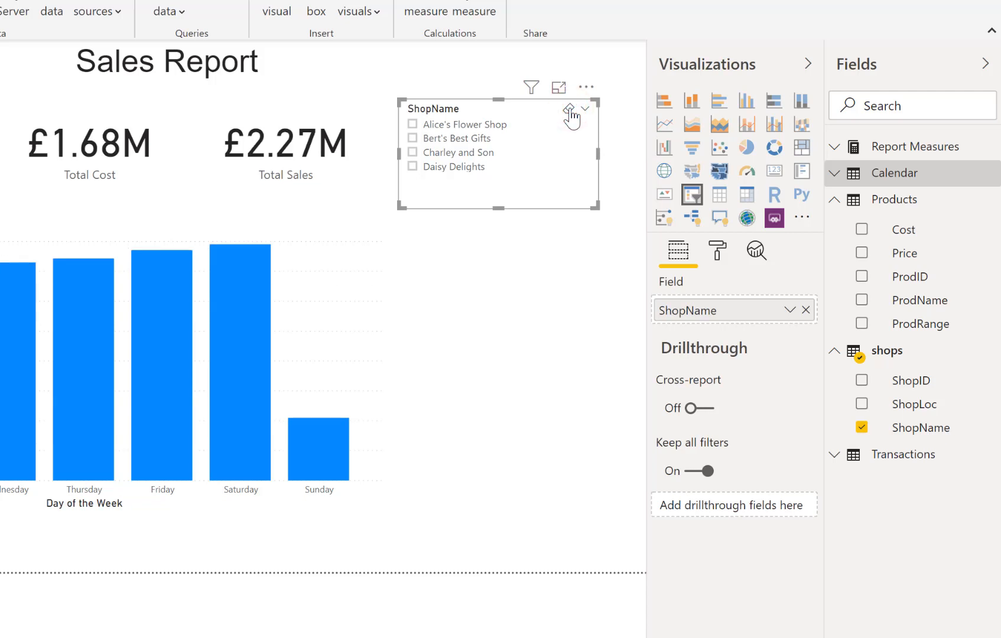
# Turn on Single select in the ShopName slicer's selection controls.
pyautogui.click(720, 257)
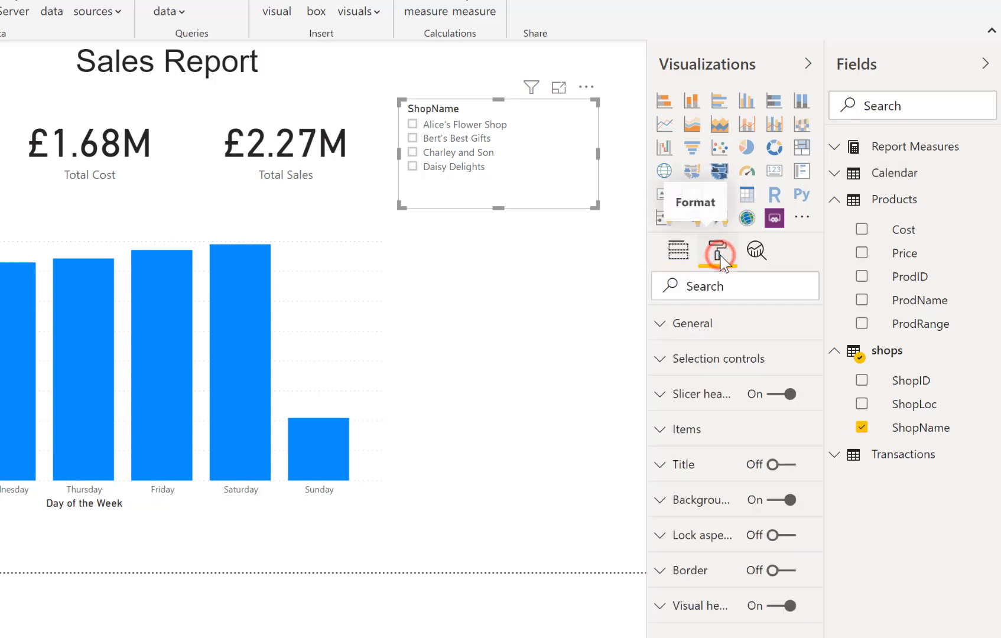
pyautogui.click(722, 358)
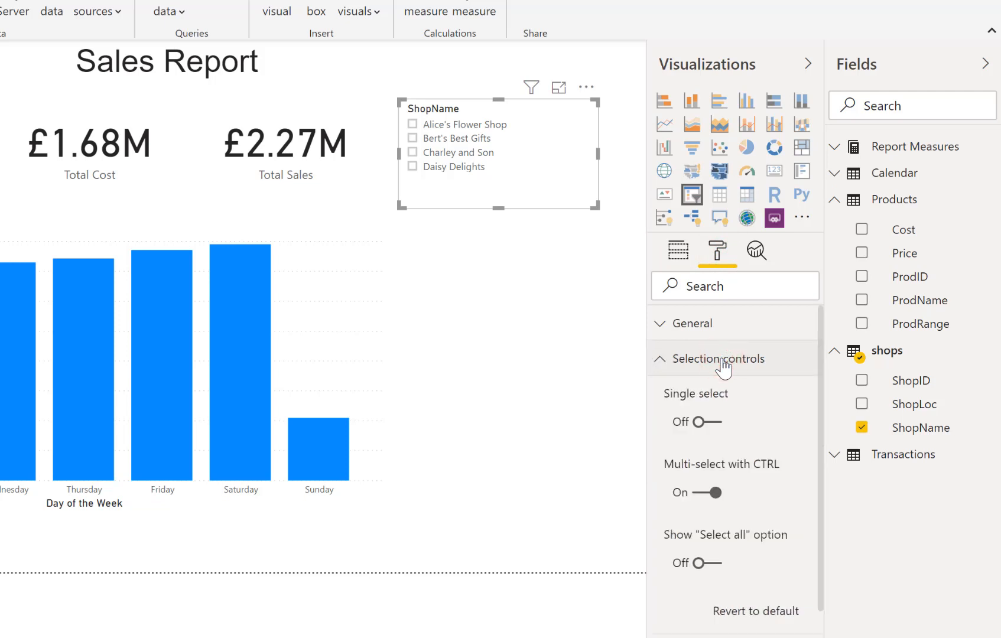
pyautogui.click(712, 423)
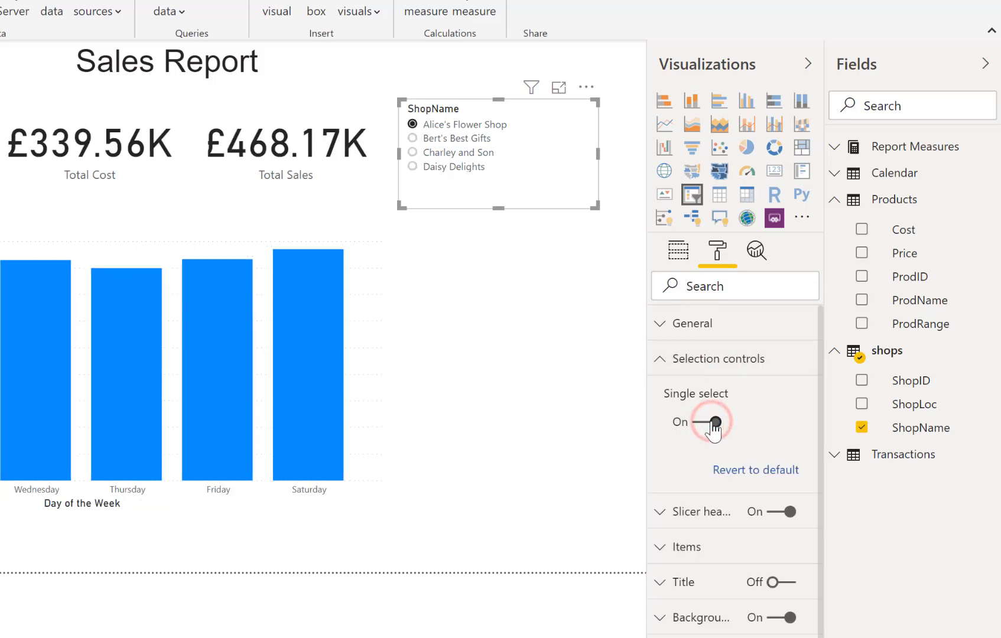
# Switch the single-select ShopName slicer to Charley and Son, Alice's Flower Shop and Daisy Delights in turn.
pyautogui.click(413, 153)
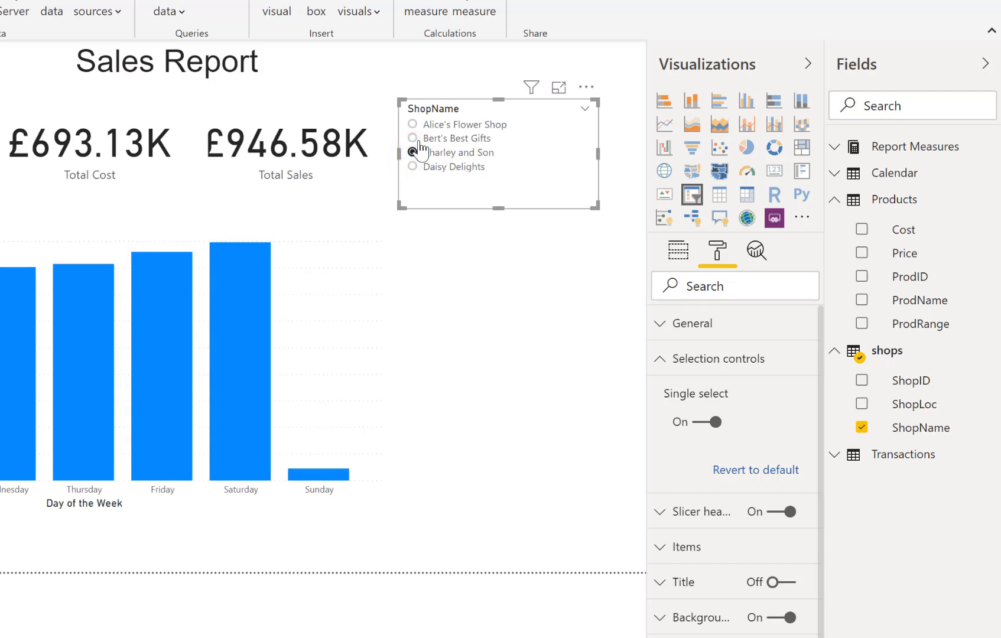
pyautogui.click(413, 124)
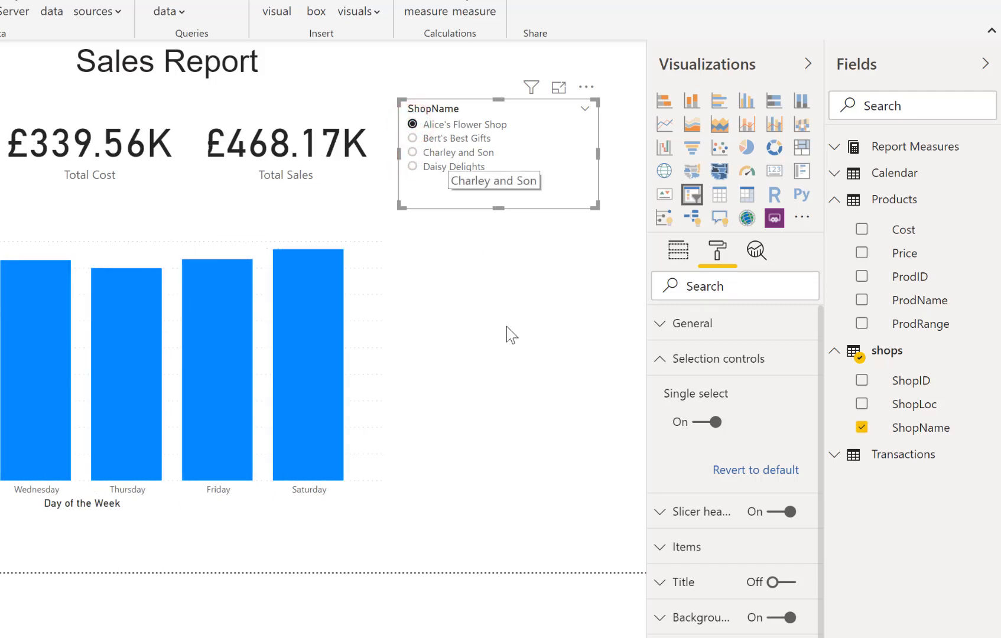
pyautogui.click(413, 167)
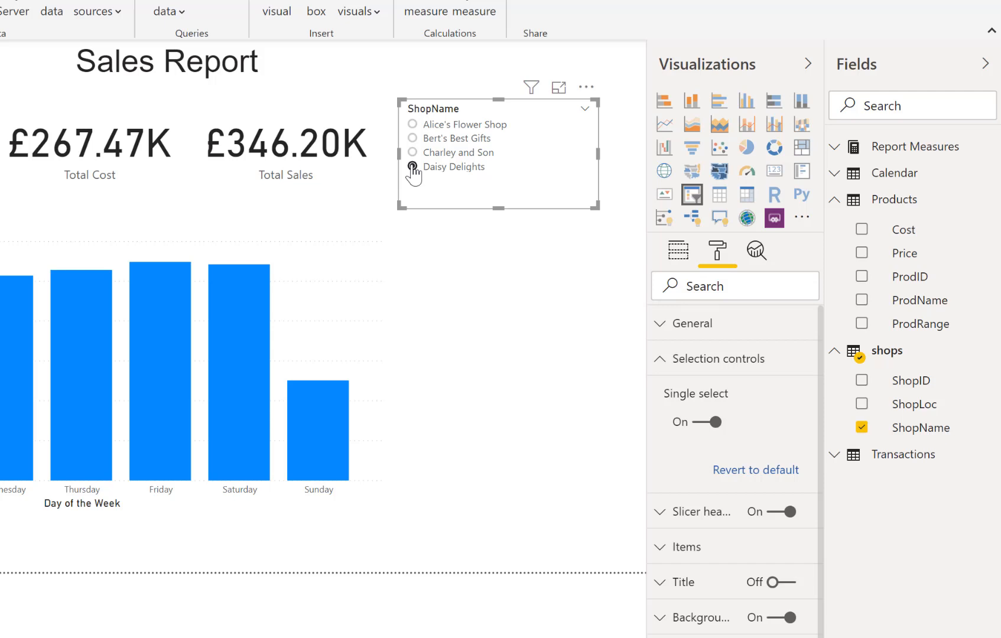
# Turn off Single select and Multi-select with CTRL for the ShopName slicer, clearing the Daisy Delights selection.
pyautogui.click(703, 427)
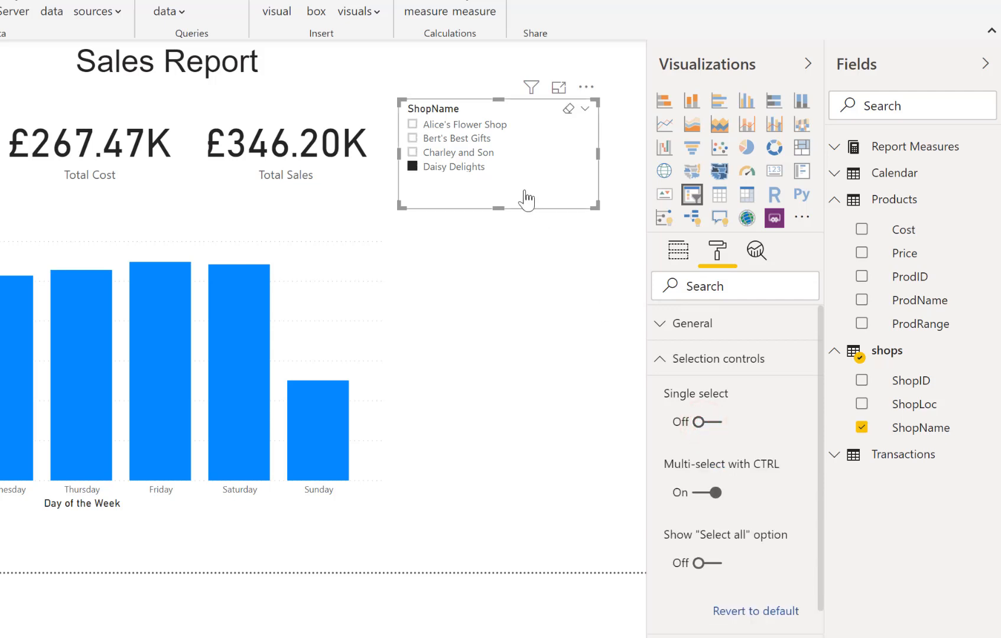
pyautogui.click(469, 168)
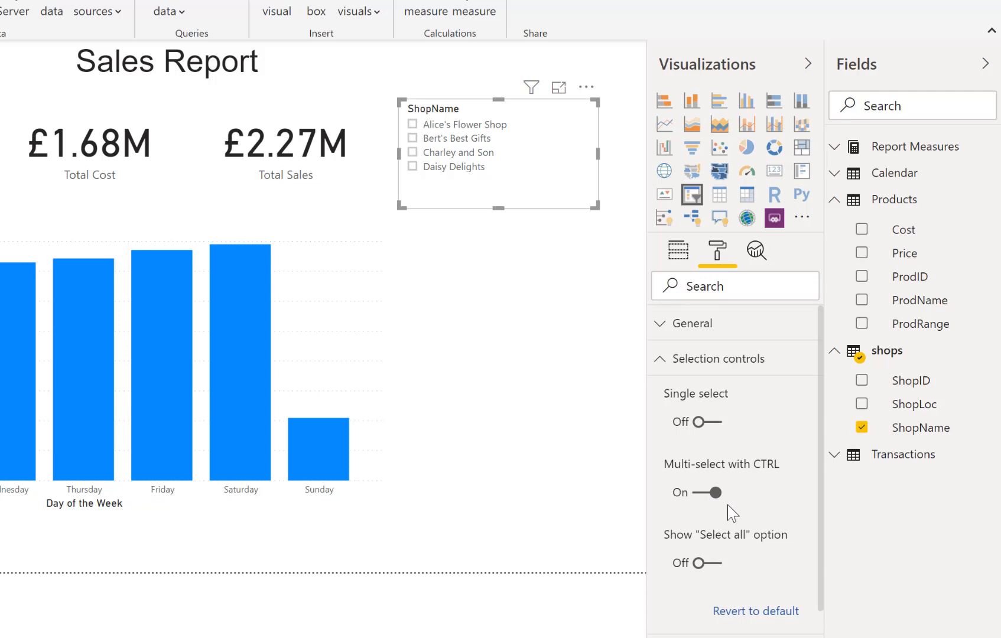
pyautogui.click(700, 493)
# Select Charley and Son and Bert's Best Gifts in the ShopName slicer, briefly adding and removing Daisy Delights.
pyautogui.click(413, 152)
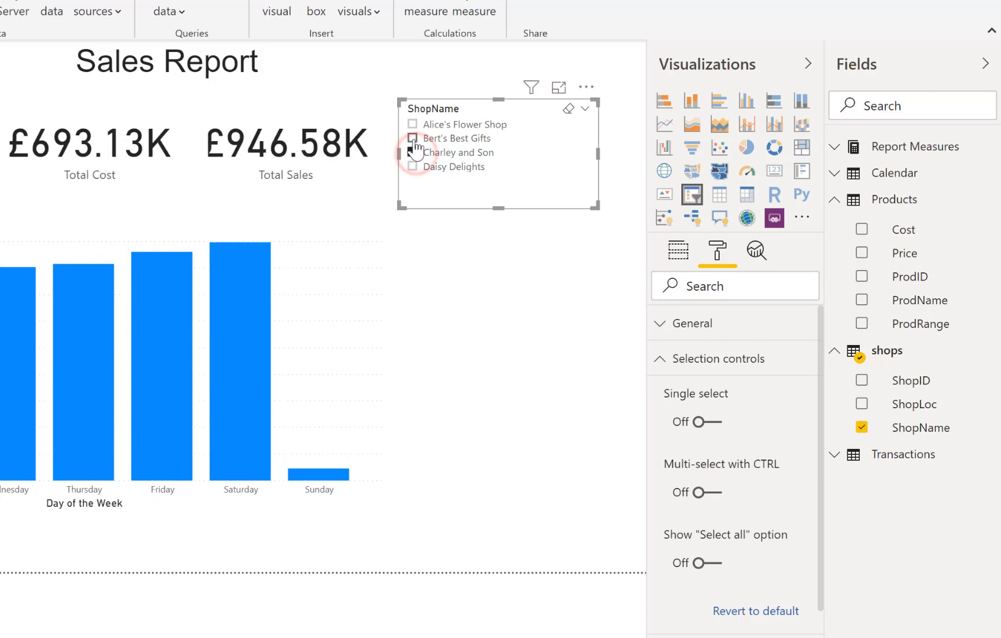
pyautogui.click(413, 139)
pyautogui.click(414, 167)
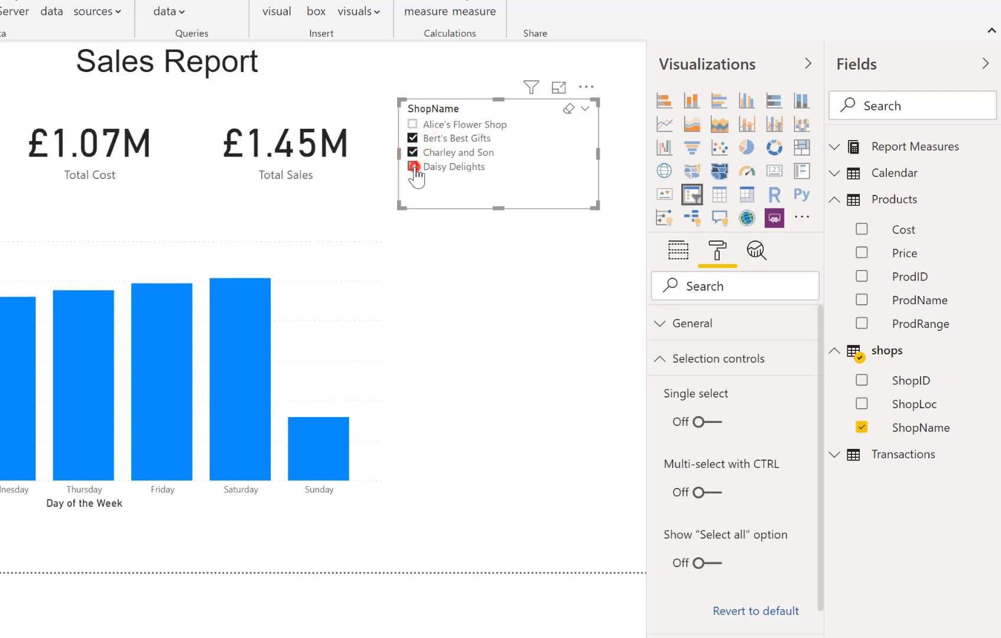
pyautogui.click(413, 167)
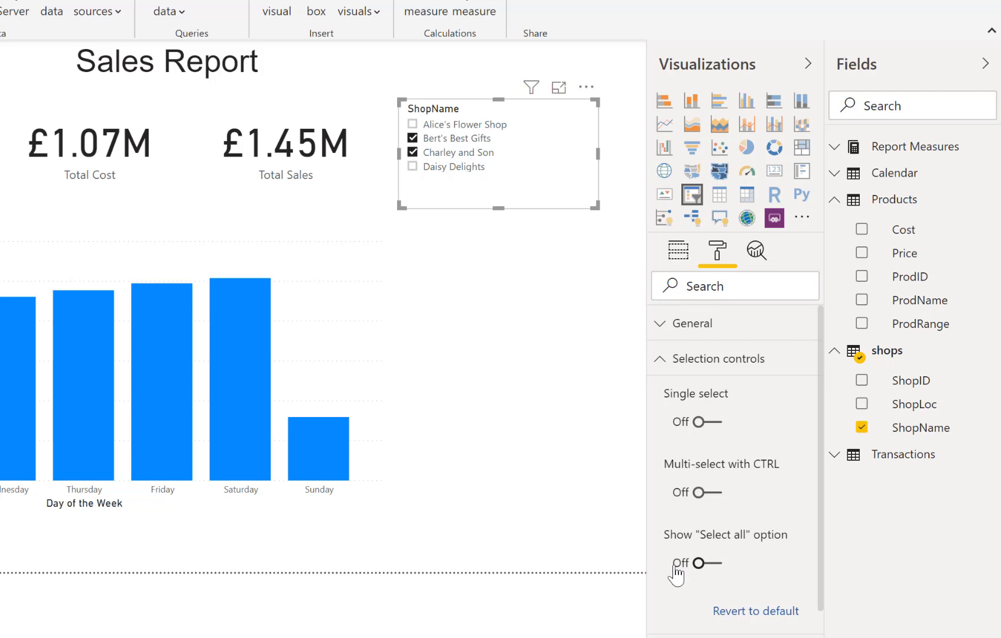
# Enable the "Select all" option in the ShopName slicer and use it to select and clear every shop.
pyautogui.click(713, 571)
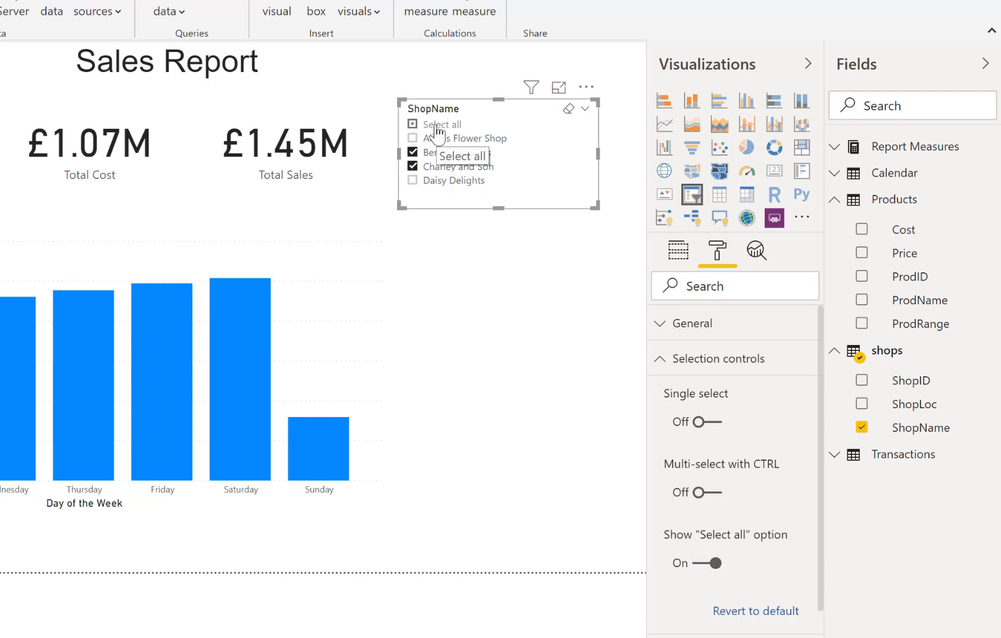
pyautogui.click(413, 124)
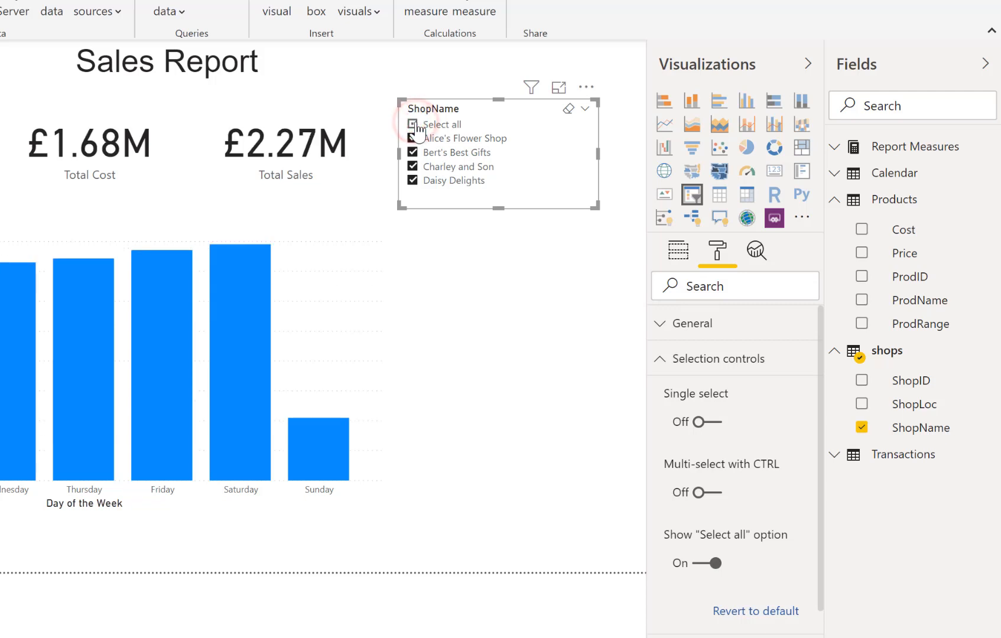
pyautogui.click(415, 125)
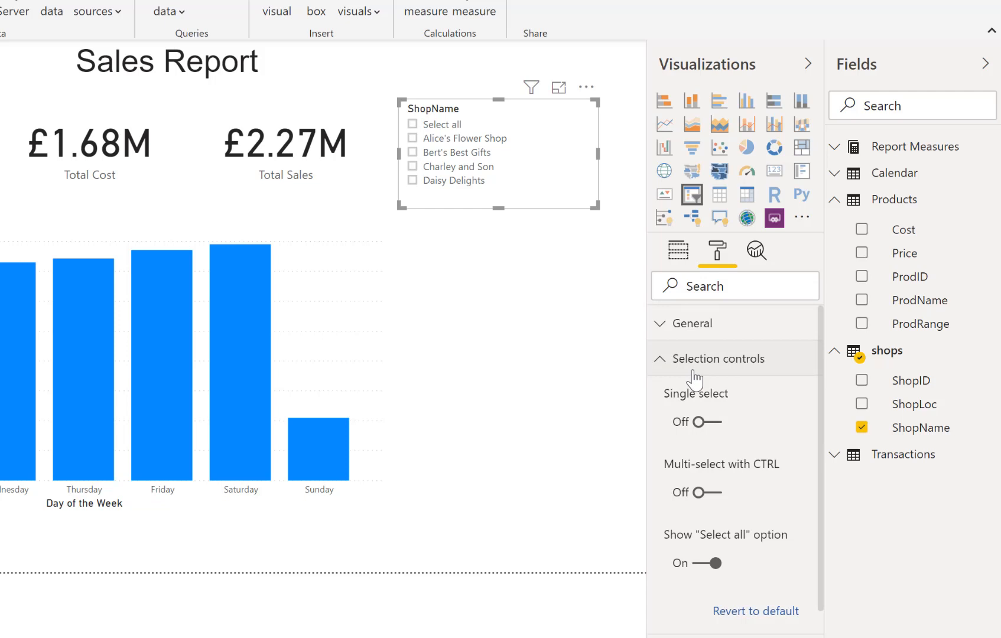
# Add a second slicer below the ShopName slicer with the ProdRange field from Products, and shorten it to fit its items.
pyautogui.click(545, 443)
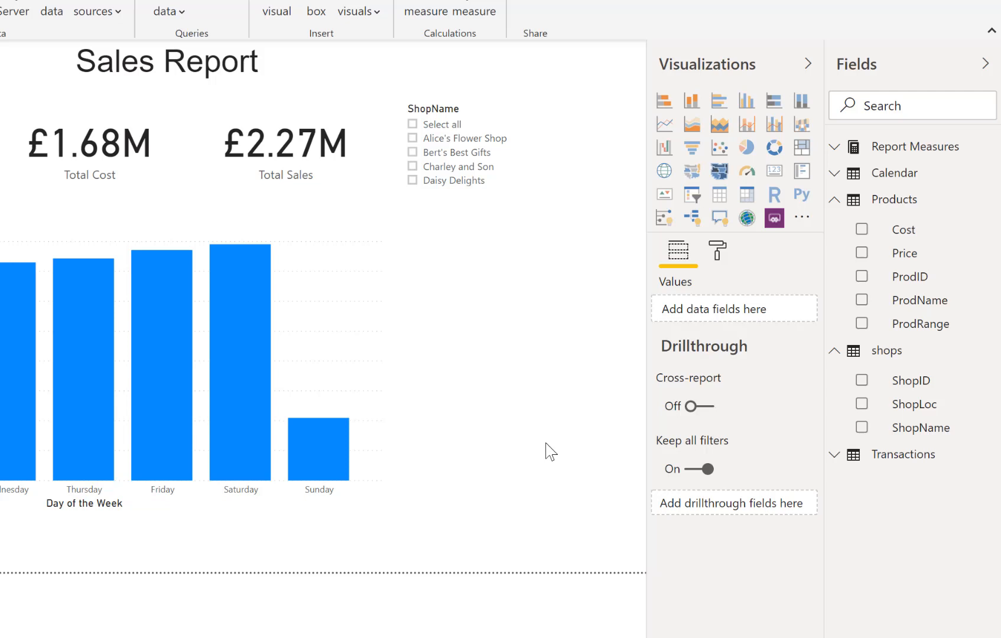
pyautogui.click(695, 208)
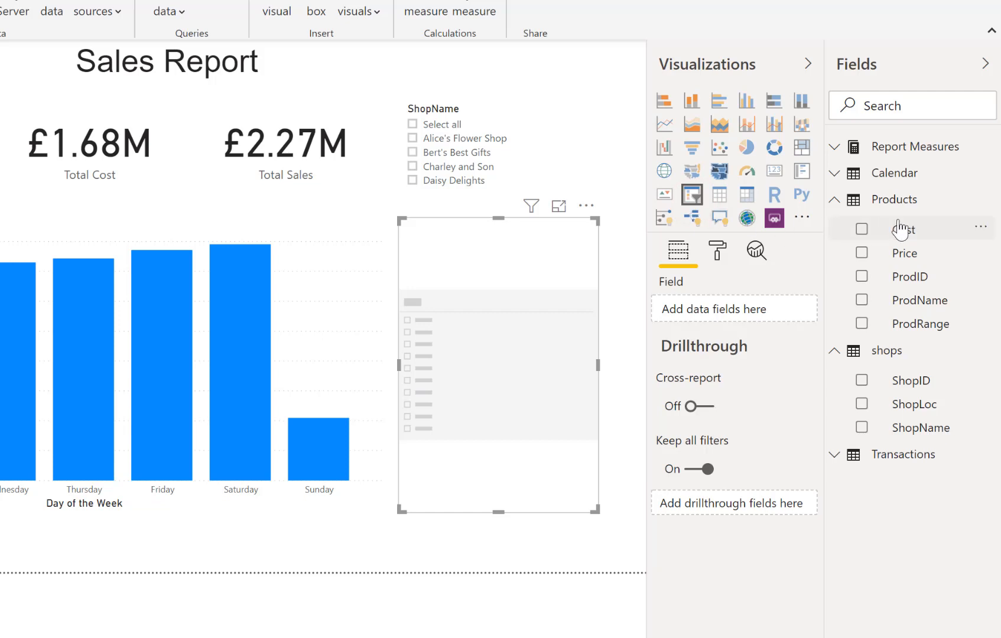
pyautogui.click(863, 325)
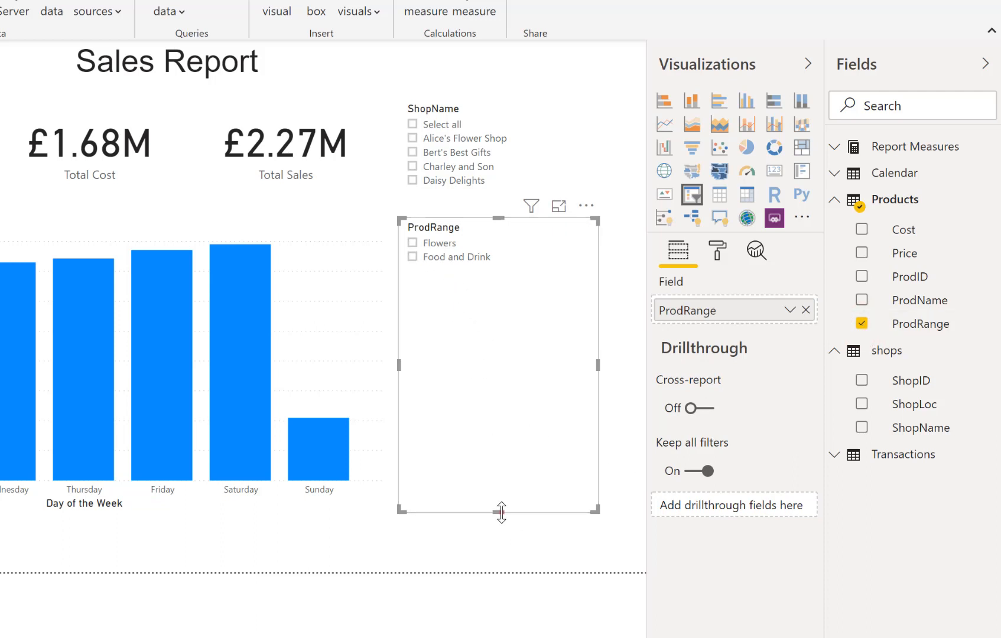
pyautogui.click(501, 512)
pyautogui.moveTo(501, 477); pyautogui.dragTo(498, 322)
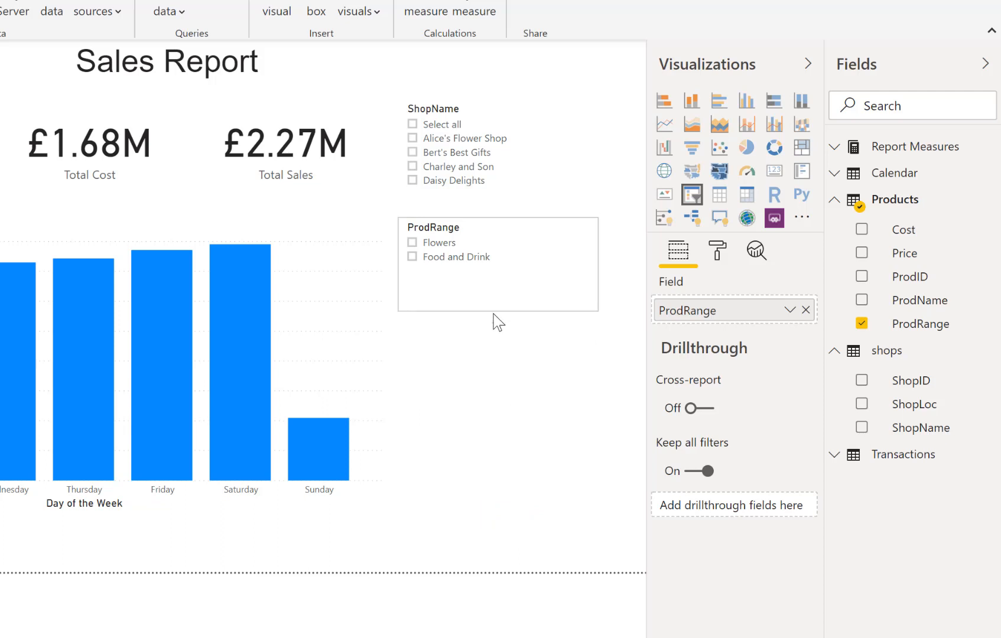
pyautogui.click(498, 323)
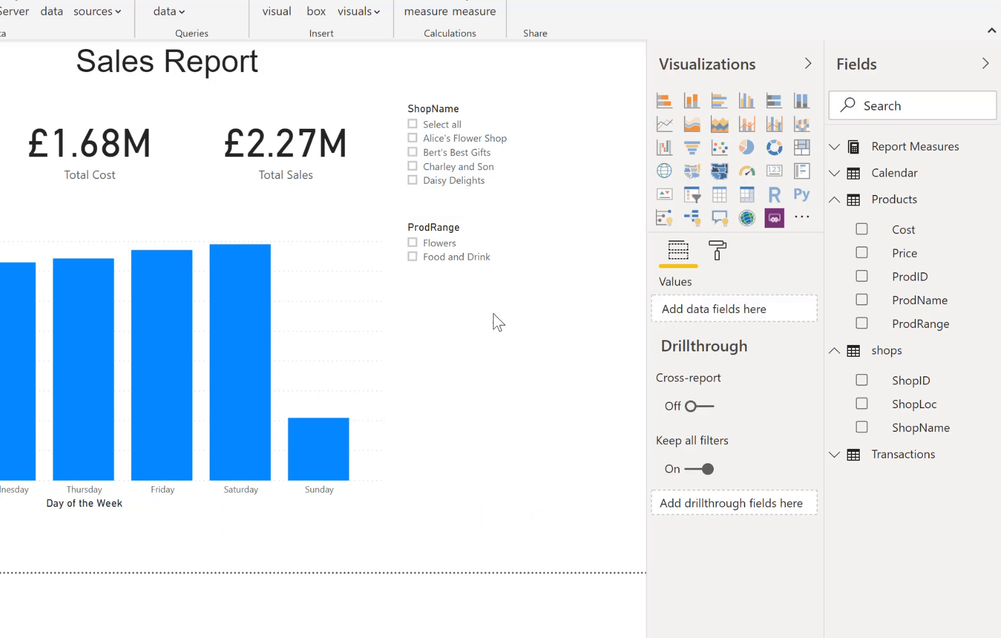
# Set the ProdRange slicer's orientation to Horizontal and reduce its height slightly.
pyautogui.click(527, 299)
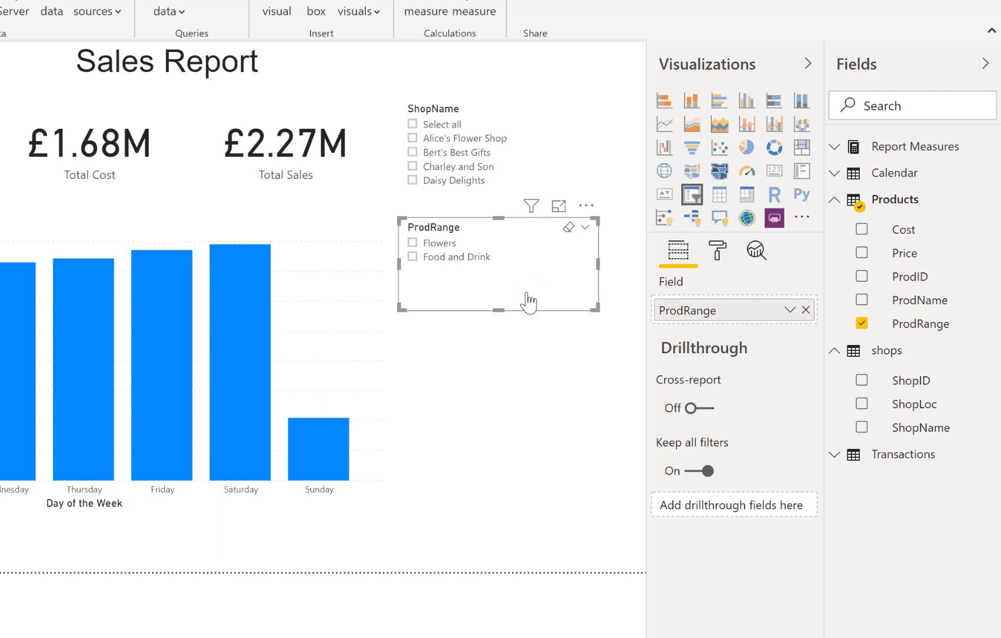
pyautogui.click(718, 254)
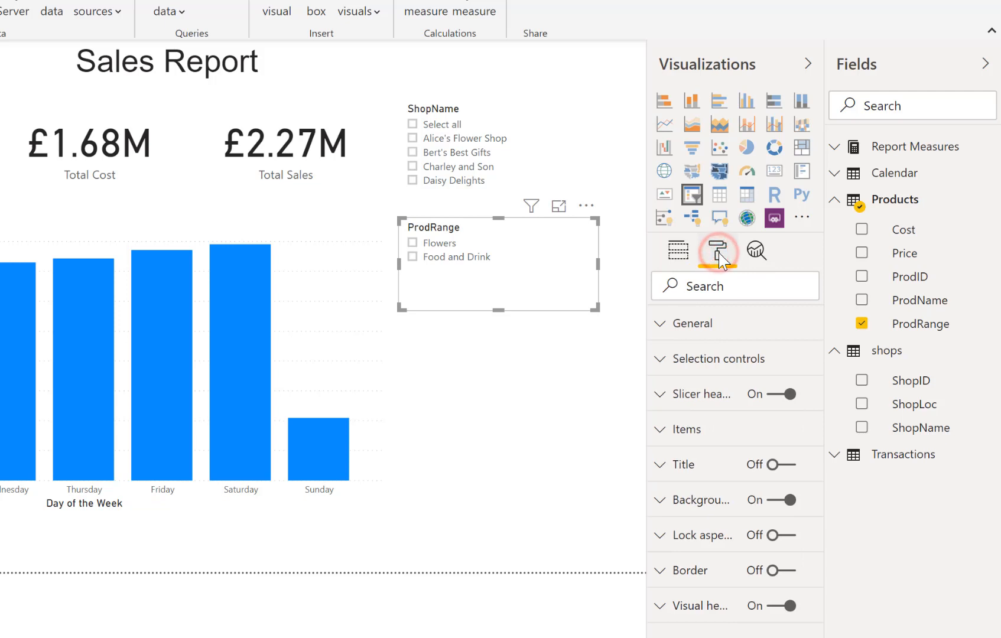
pyautogui.click(691, 328)
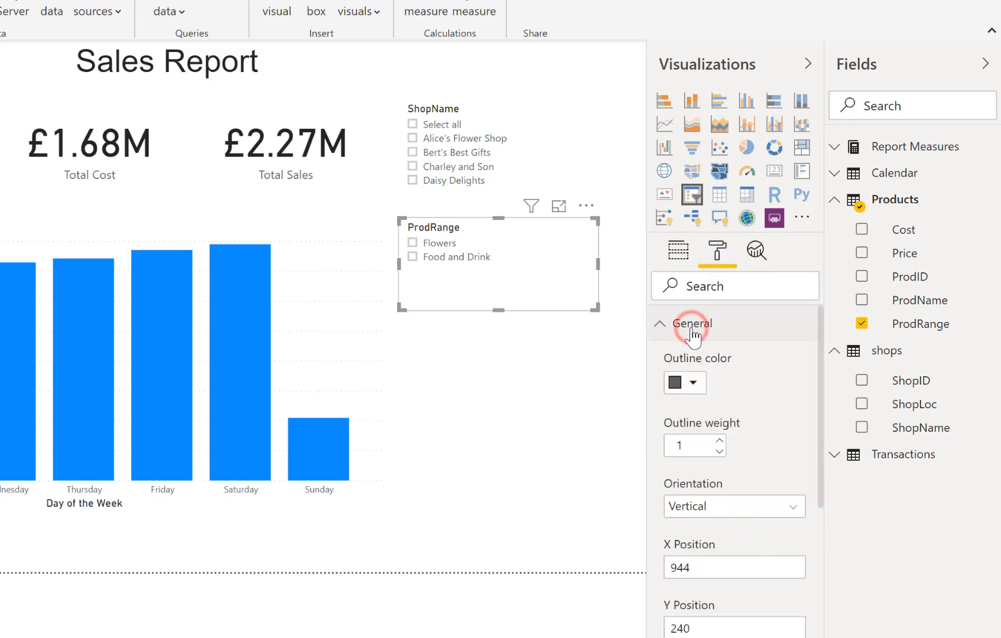
pyautogui.click(718, 515)
pyautogui.click(697, 550)
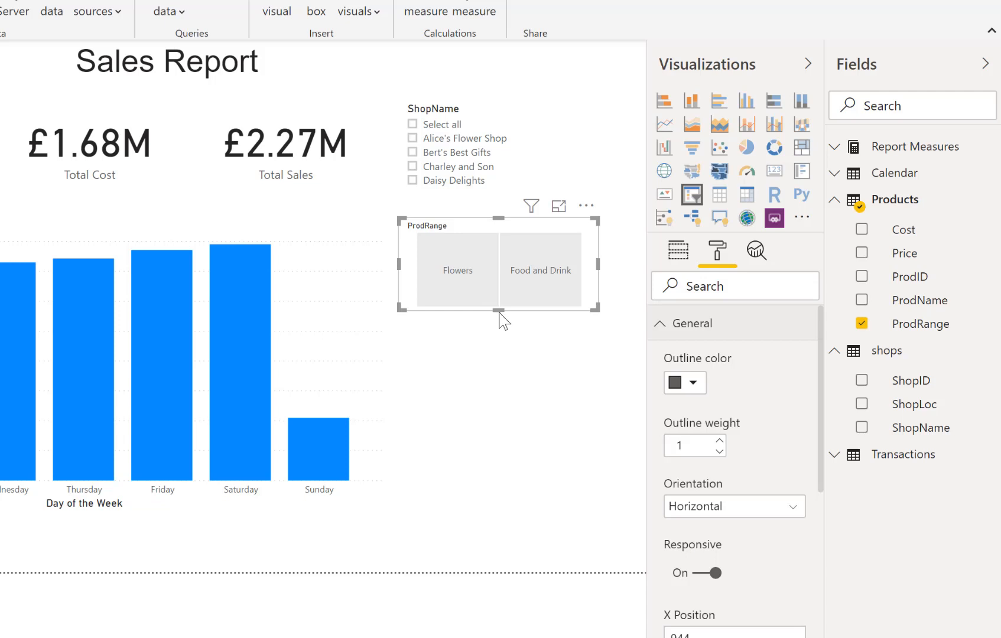
pyautogui.moveTo(499, 310); pyautogui.dragTo(498, 287)
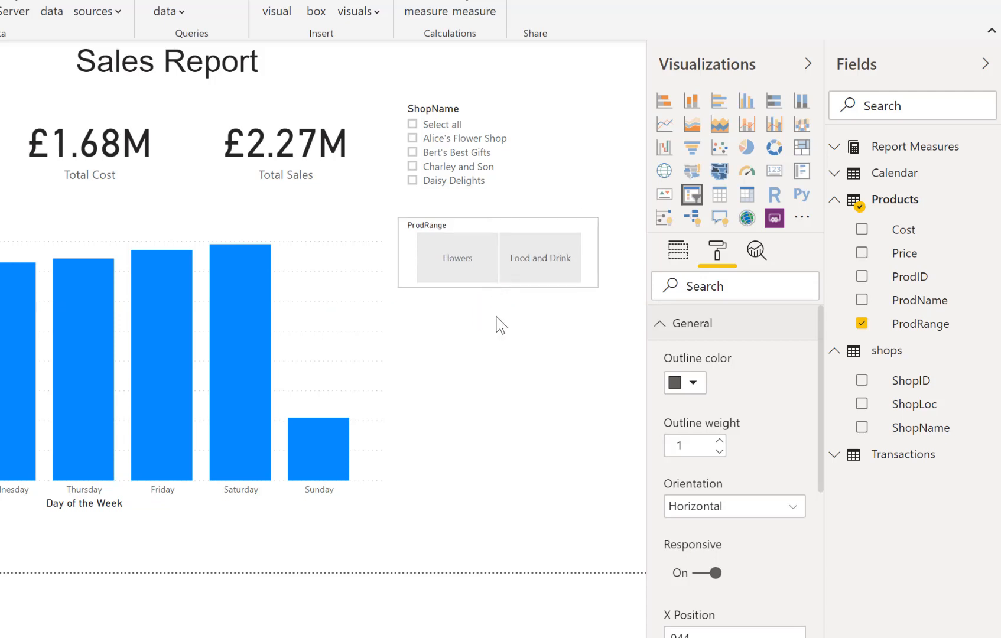
pyautogui.click(497, 343)
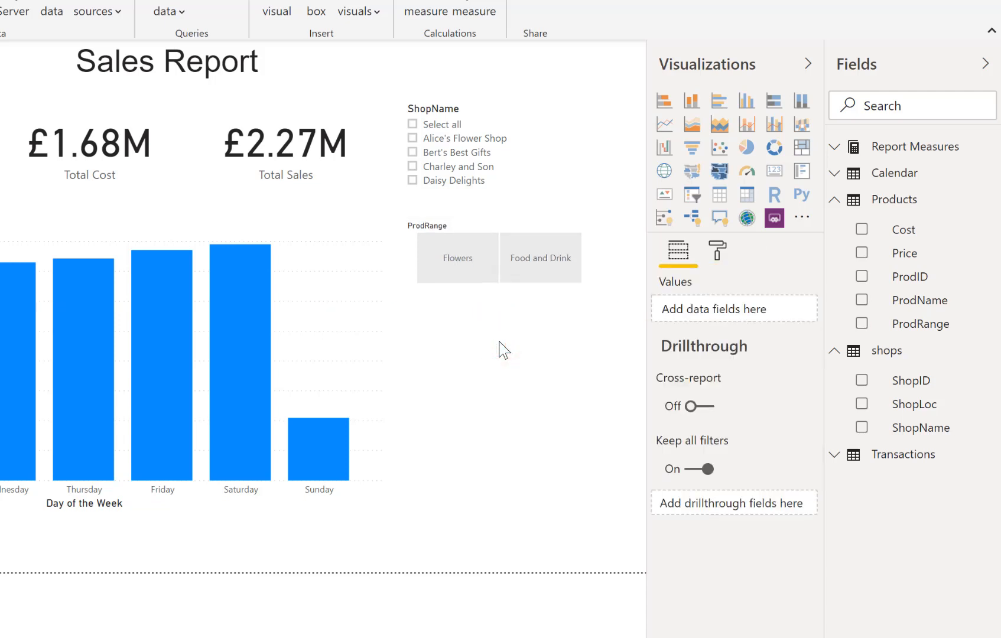
# Filter the report to Food and Drink with the ProdRange slicer and remove that filter again.
pyautogui.click(538, 270)
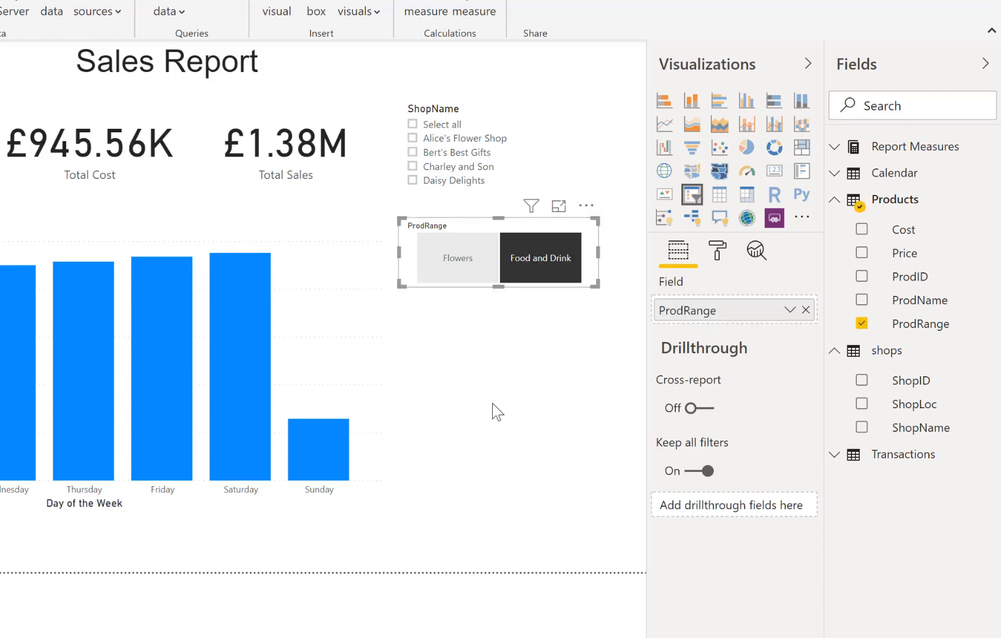
pyautogui.click(550, 271)
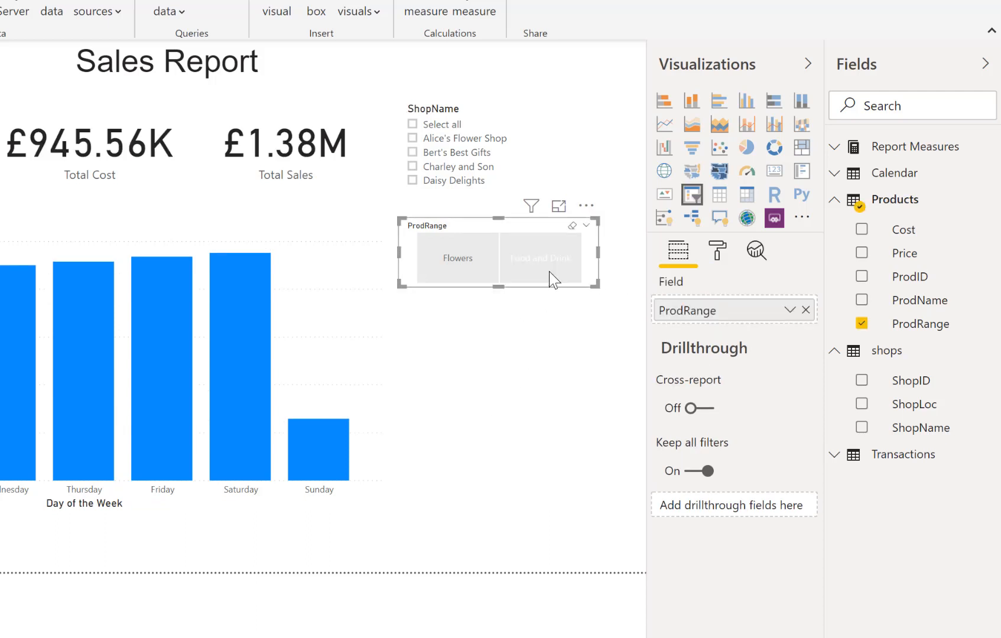
pyautogui.click(523, 400)
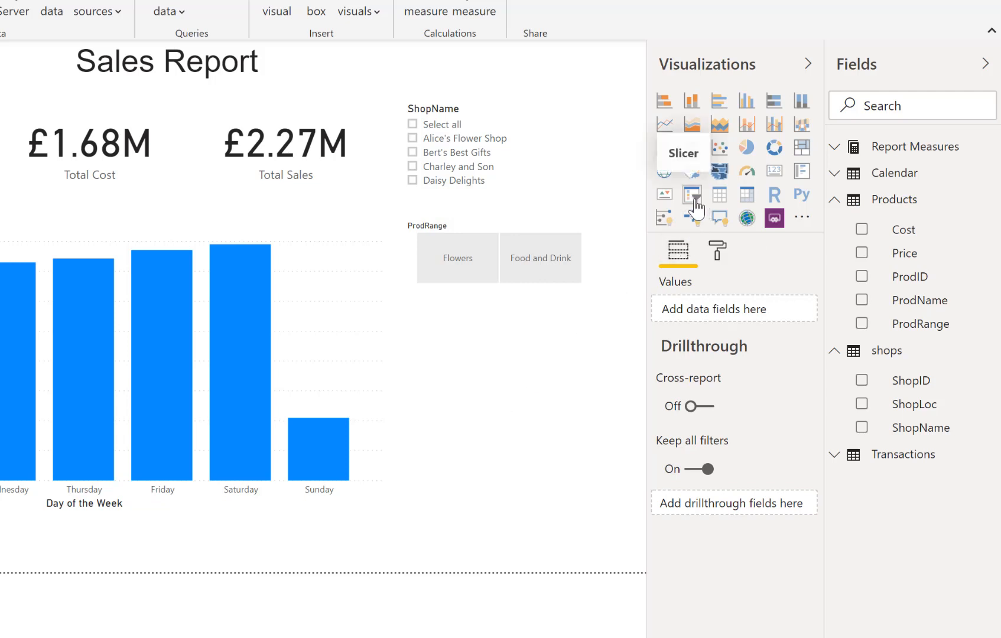
# Add a third slicer below the ProdRange slicer with the ProdName field from Products, and shorten it to fit its items.
pyautogui.click(694, 196)
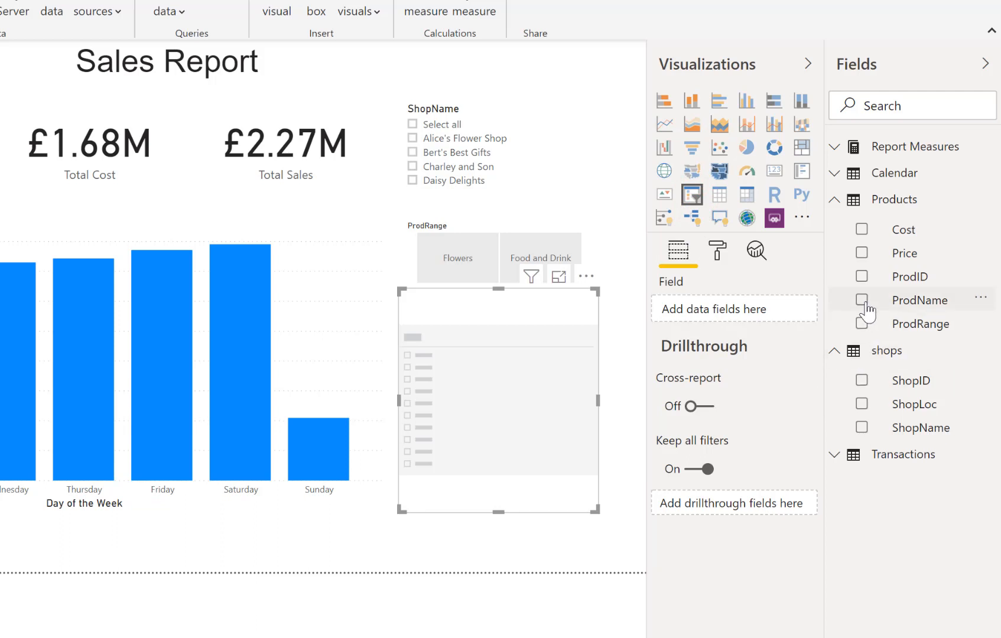
pyautogui.click(864, 301)
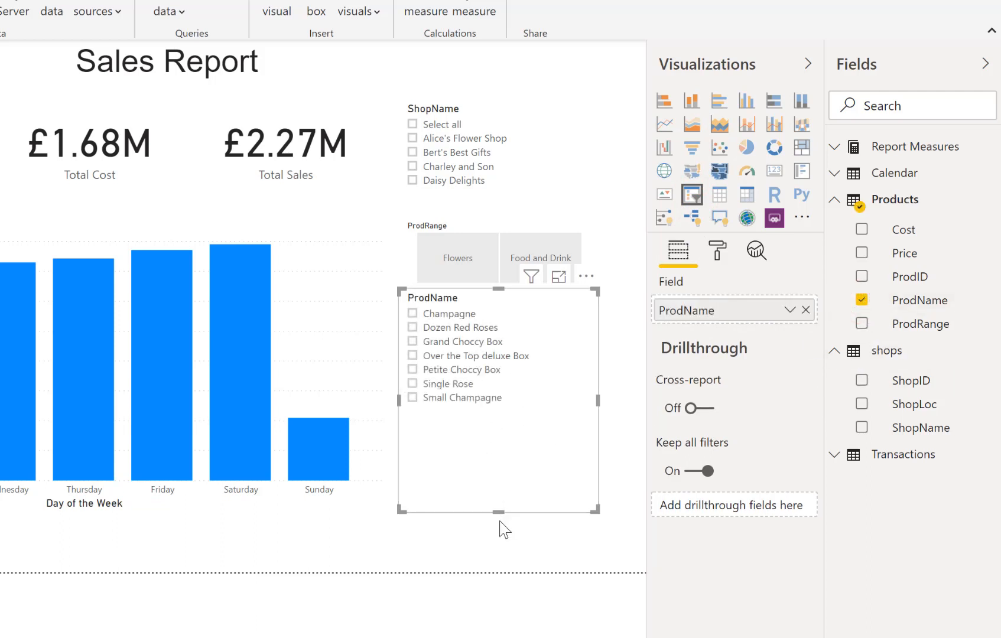
pyautogui.moveTo(496, 512); pyautogui.dragTo(496, 418)
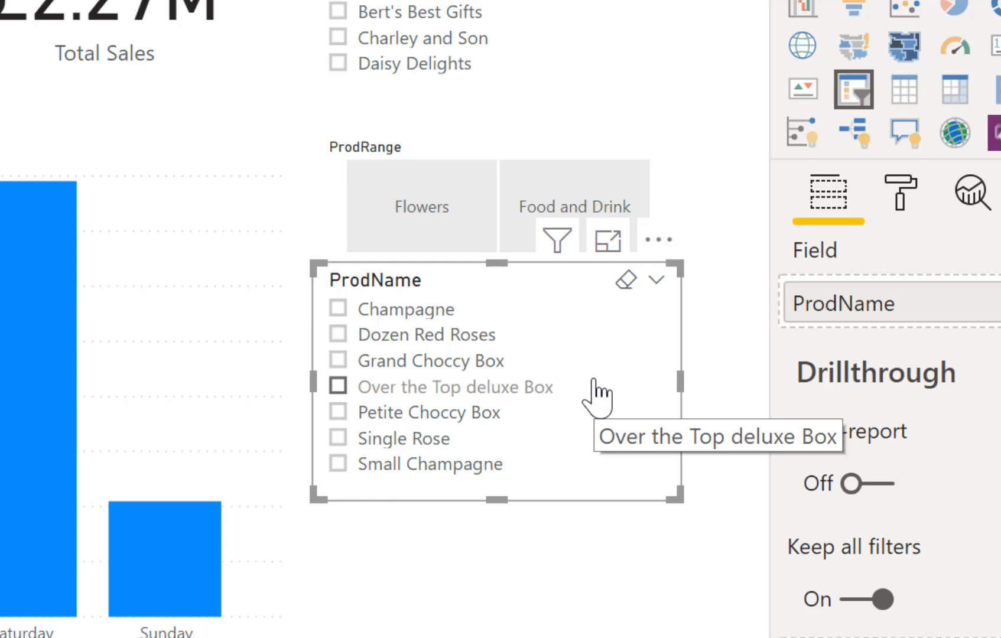
# Change the ProdName slicer from a list to the Dropdown type.
pyautogui.click(657, 282)
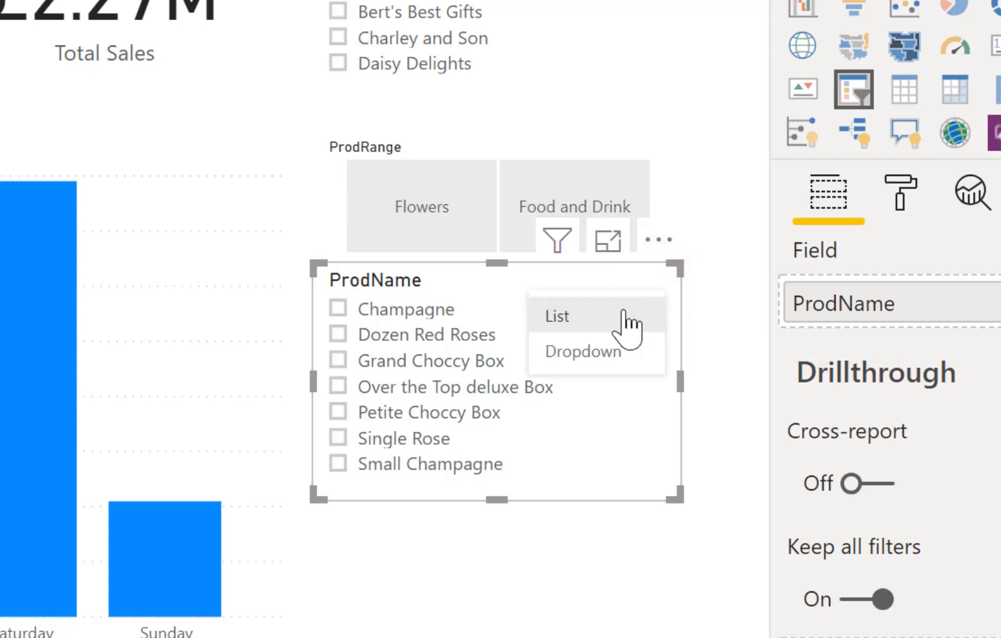
pyautogui.click(631, 365)
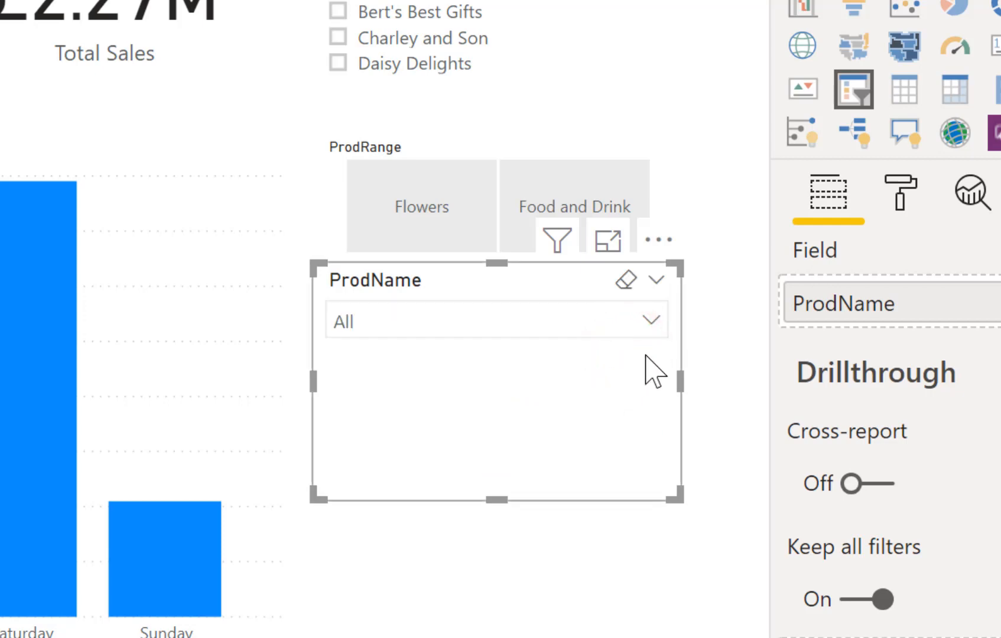
pyautogui.click(559, 632)
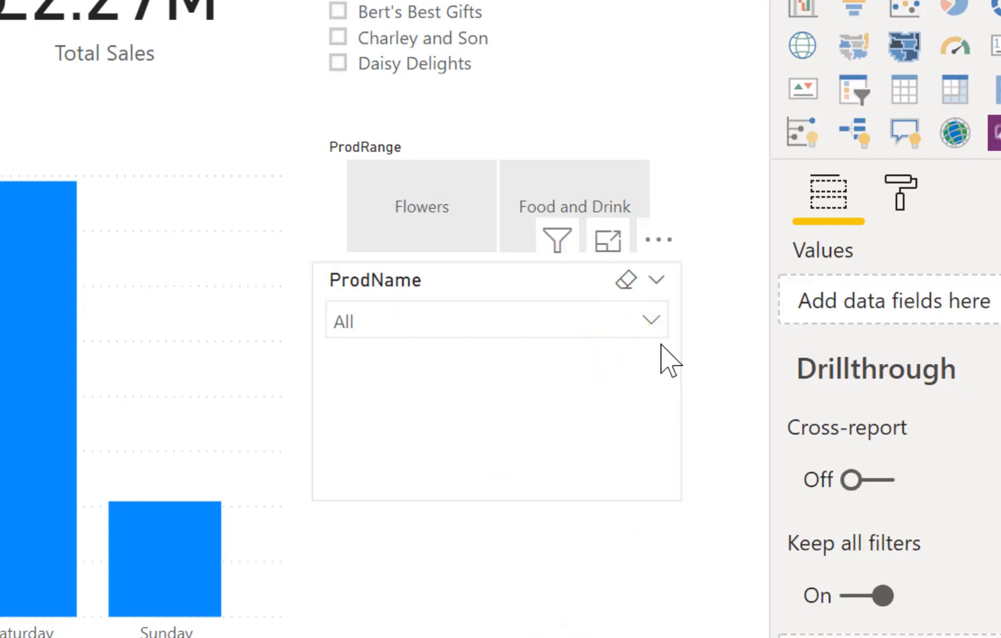
# Select Petite Choccy Box in the ProdName dropdown slicer and deselect it again.
pyautogui.click(653, 326)
pyautogui.click(524, 452)
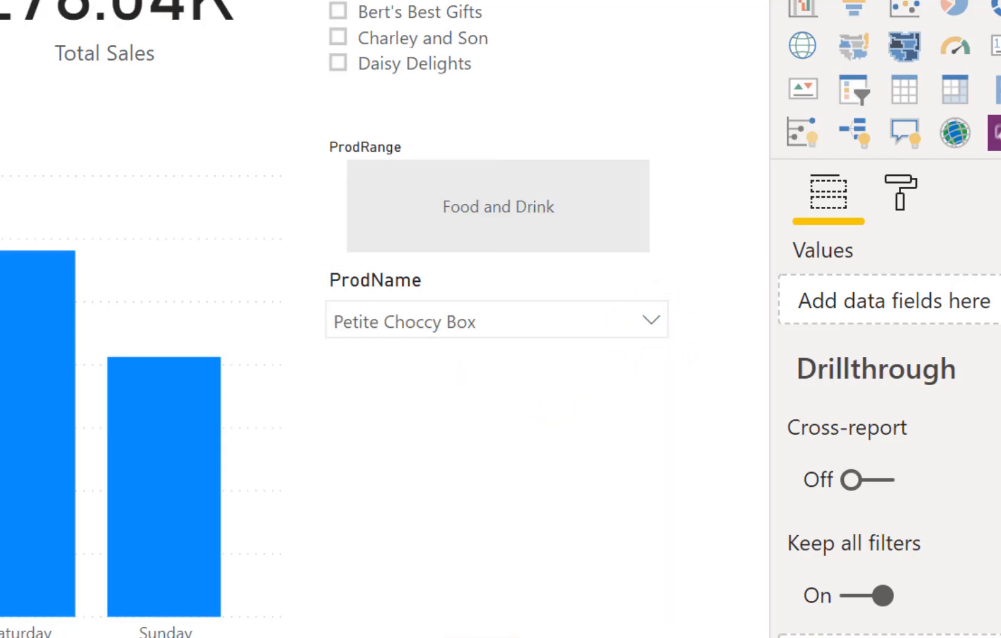
pyautogui.click(650, 322)
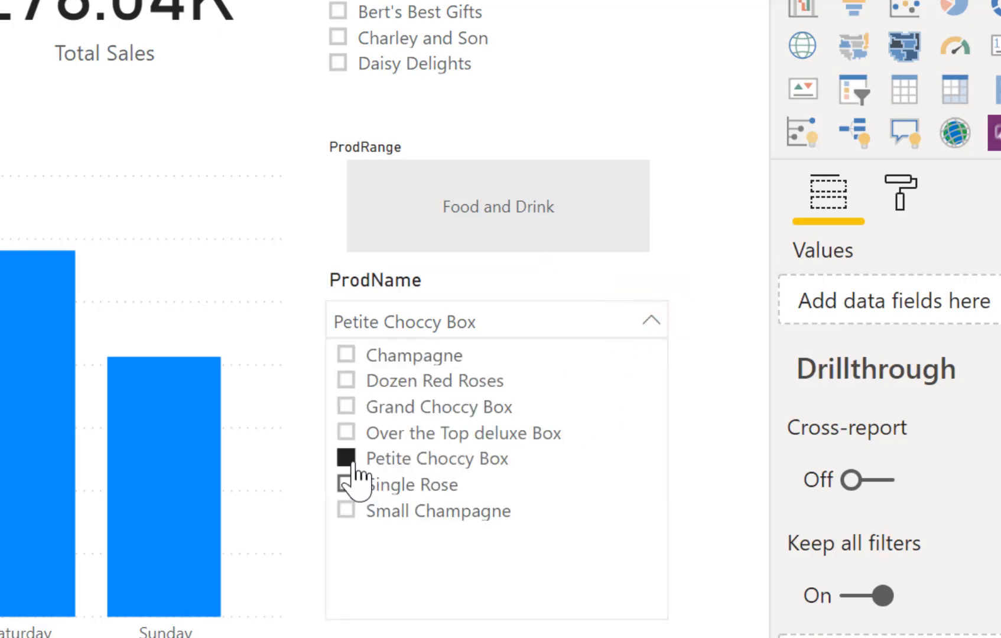
pyautogui.click(348, 461)
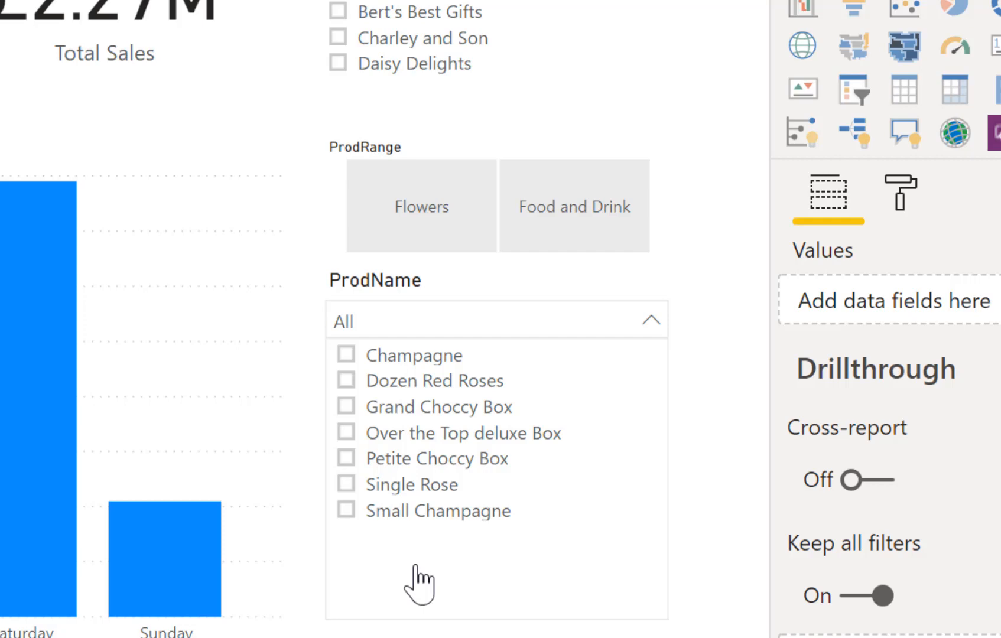
# Enable the Search option for the ProdName slicer.
pyautogui.click(670, 414)
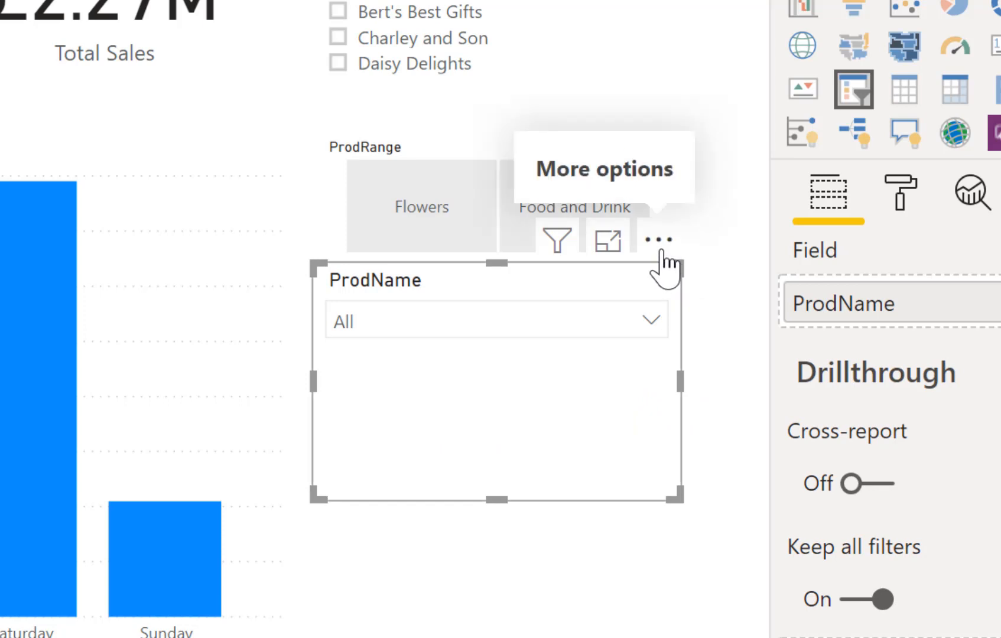
pyautogui.click(660, 243)
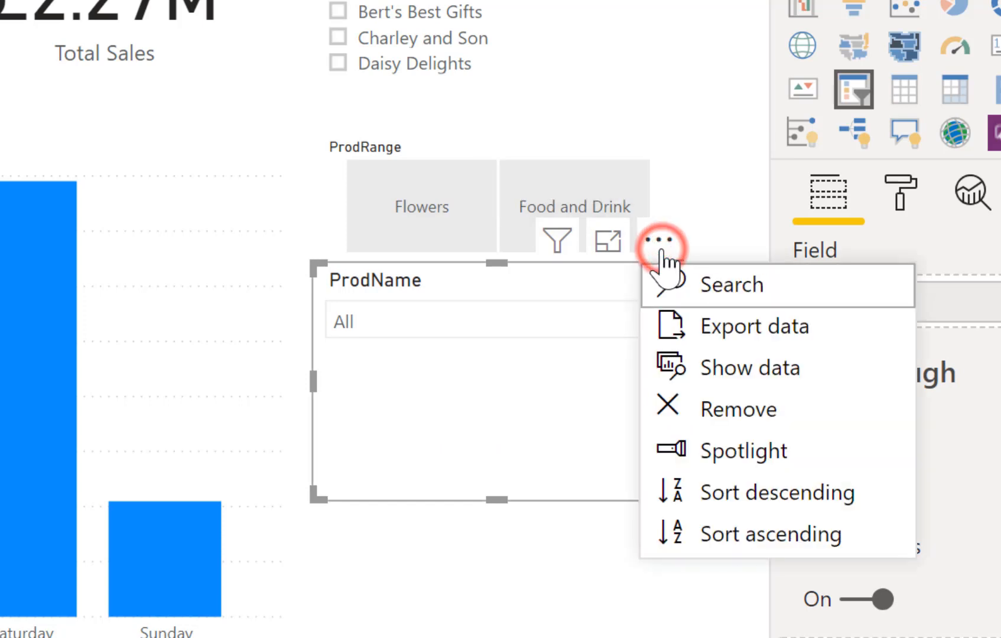
pyautogui.click(723, 288)
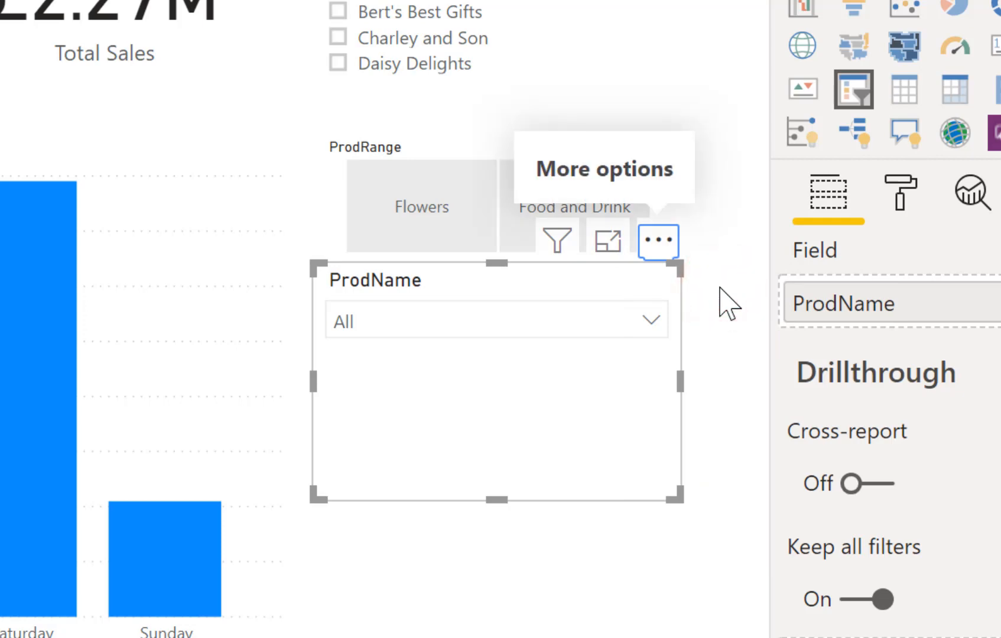
# Search the ProdName slicer for "box" and select Petite Choccy Box and Over the Top deluxe Box.
pyautogui.click(652, 322)
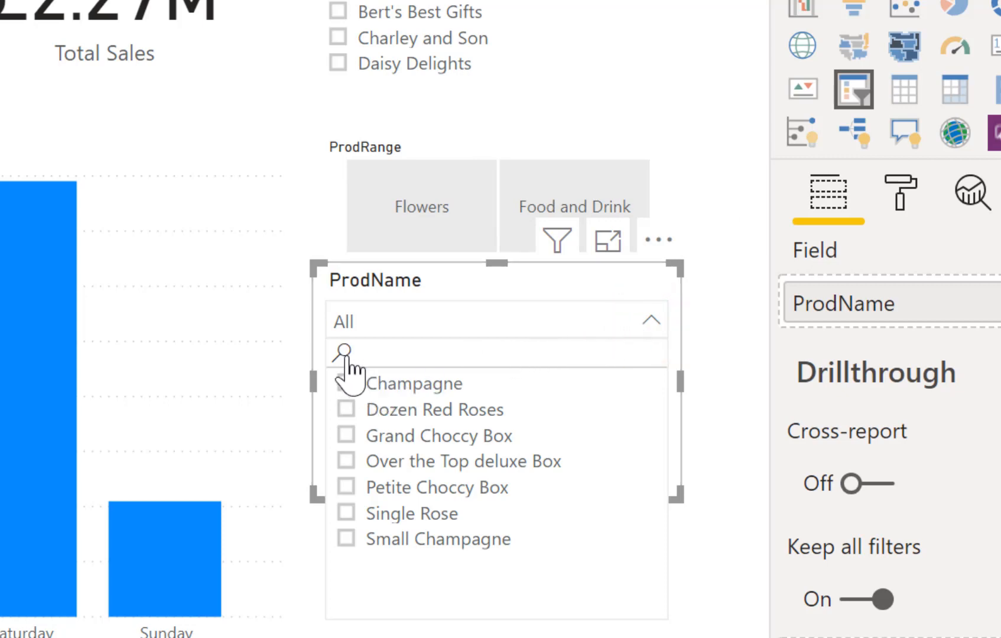
pyautogui.click(397, 351)
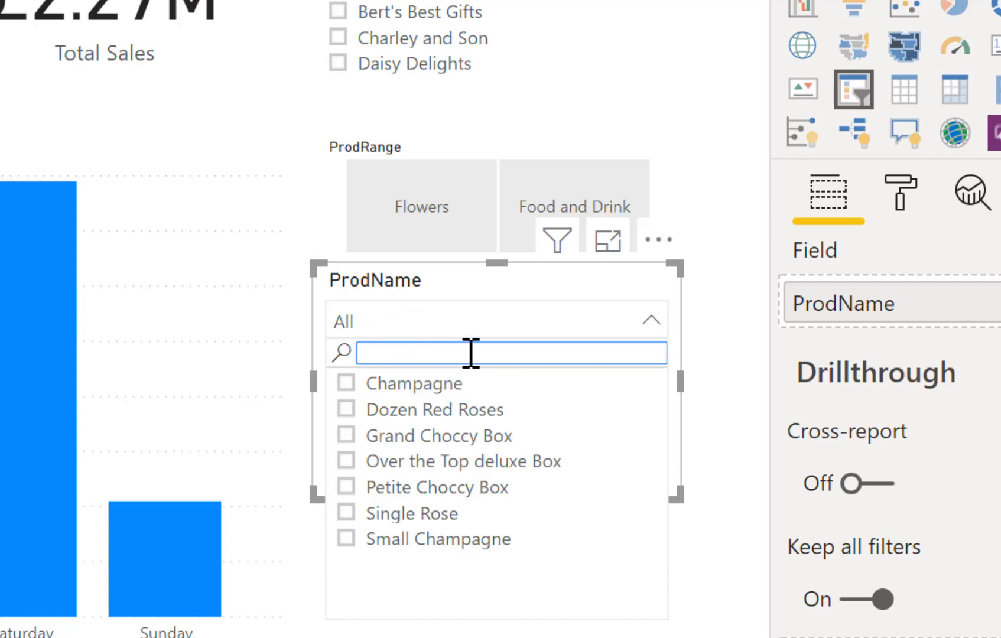
pyautogui.write('box')
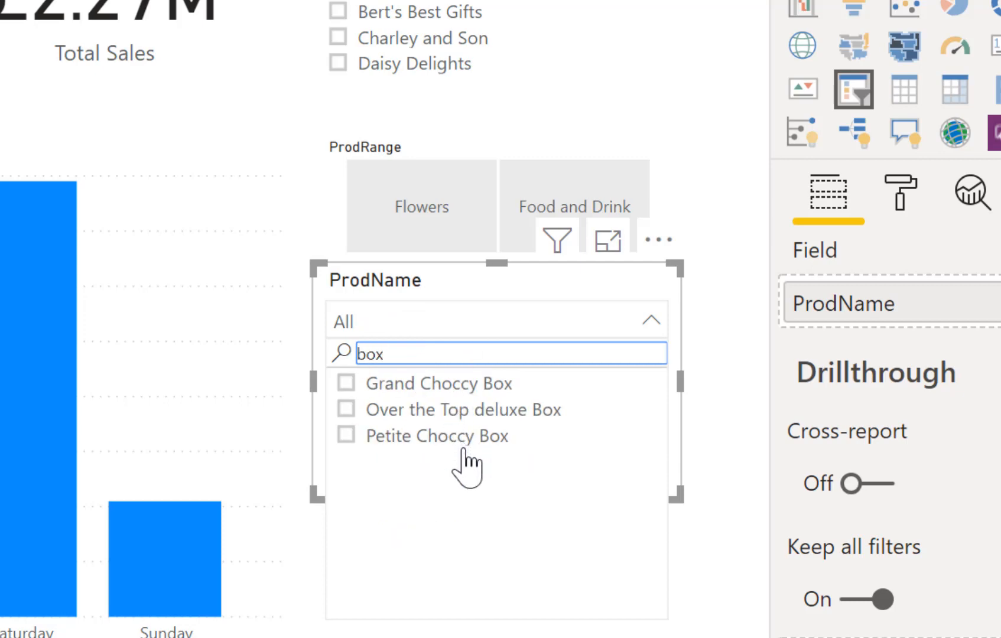
pyautogui.click(348, 436)
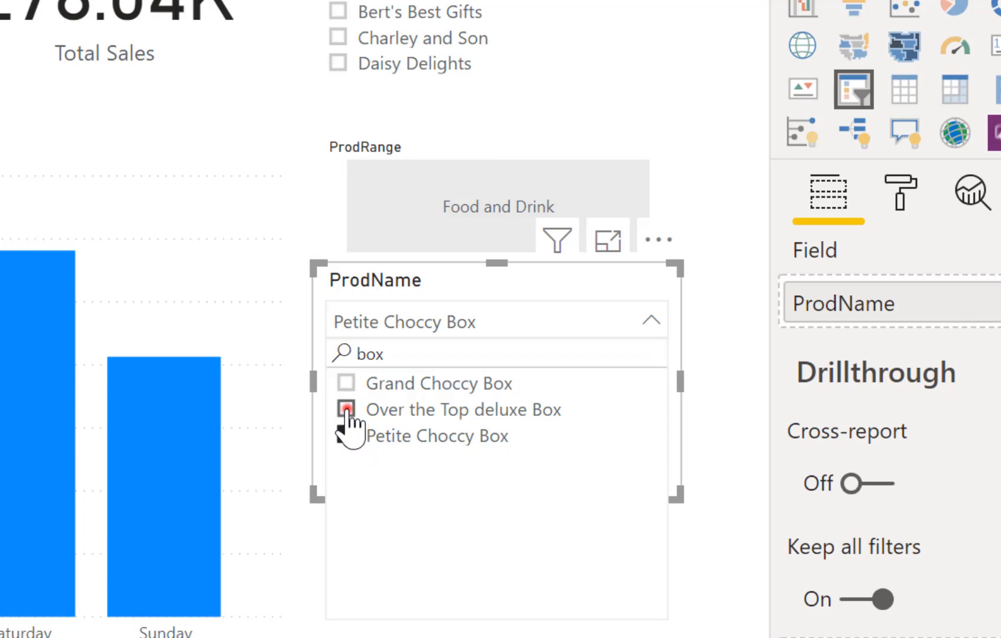
pyautogui.click(347, 409)
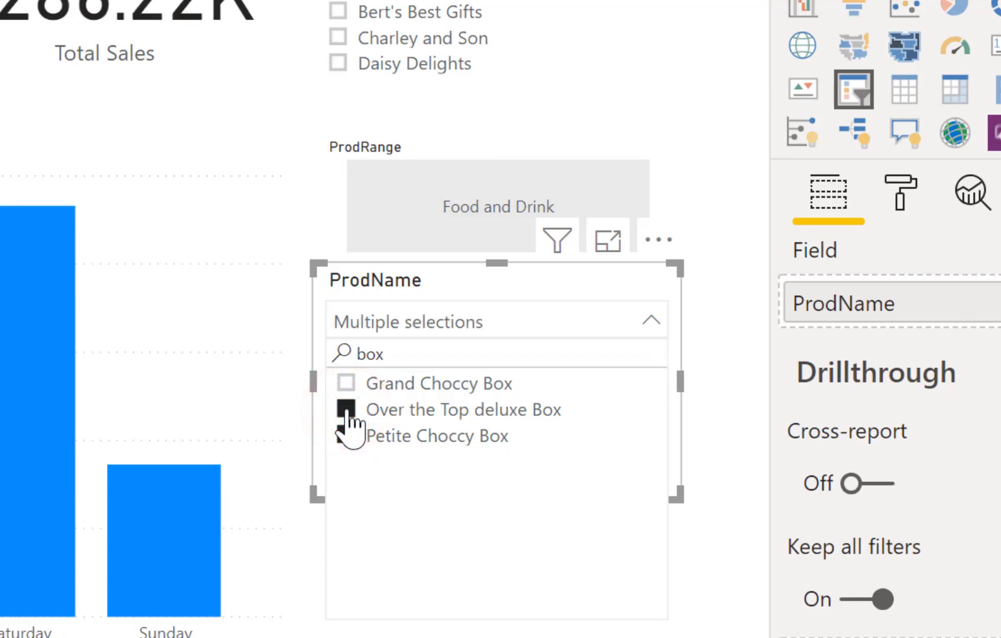
pyautogui.click(717, 528)
# Reduce the ProdName slicer's height to just fit its collapsed dropdown, and deselect the slicer.
pyautogui.click(564, 470)
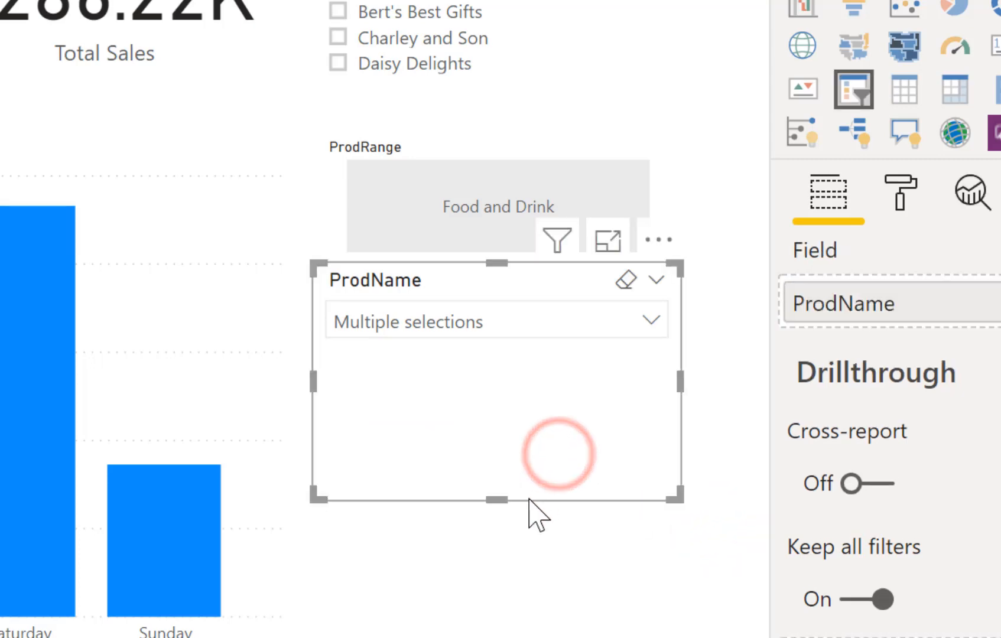
pyautogui.moveTo(492, 502); pyautogui.dragTo(496, 372)
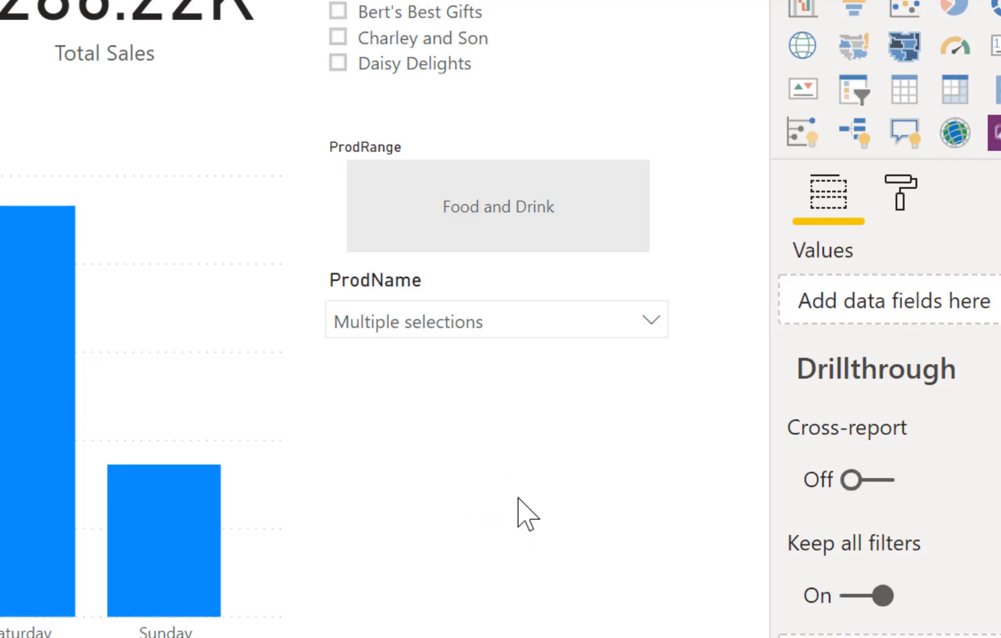
pyautogui.click(518, 498)
pyautogui.click(518, 499)
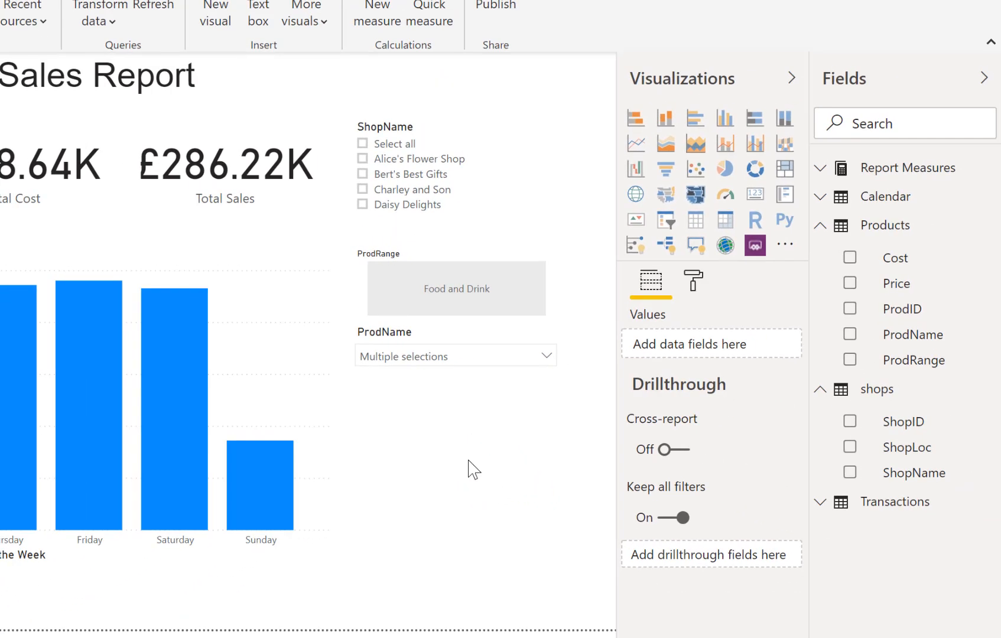
# Add a fourth slicer below the ProdName slicer with the Date field from the Calendar table.
pyautogui.click(667, 222)
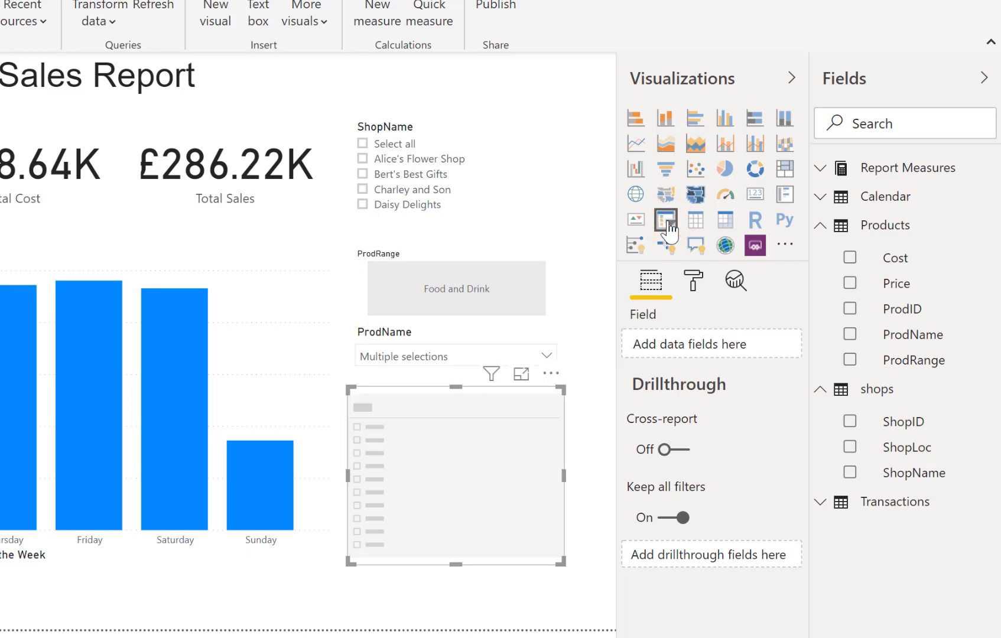
pyautogui.click(821, 226)
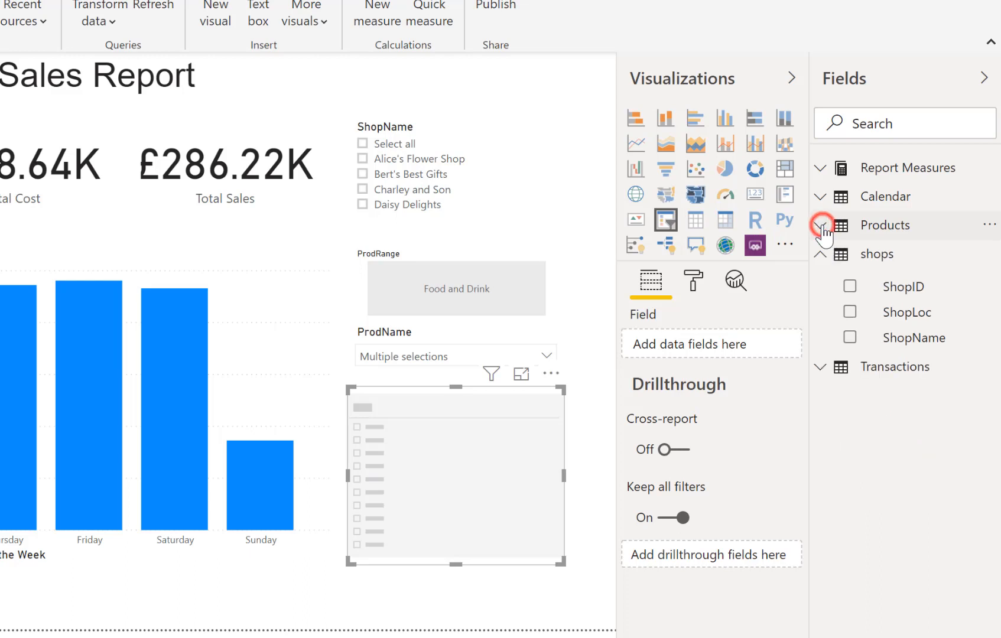
pyautogui.click(820, 196)
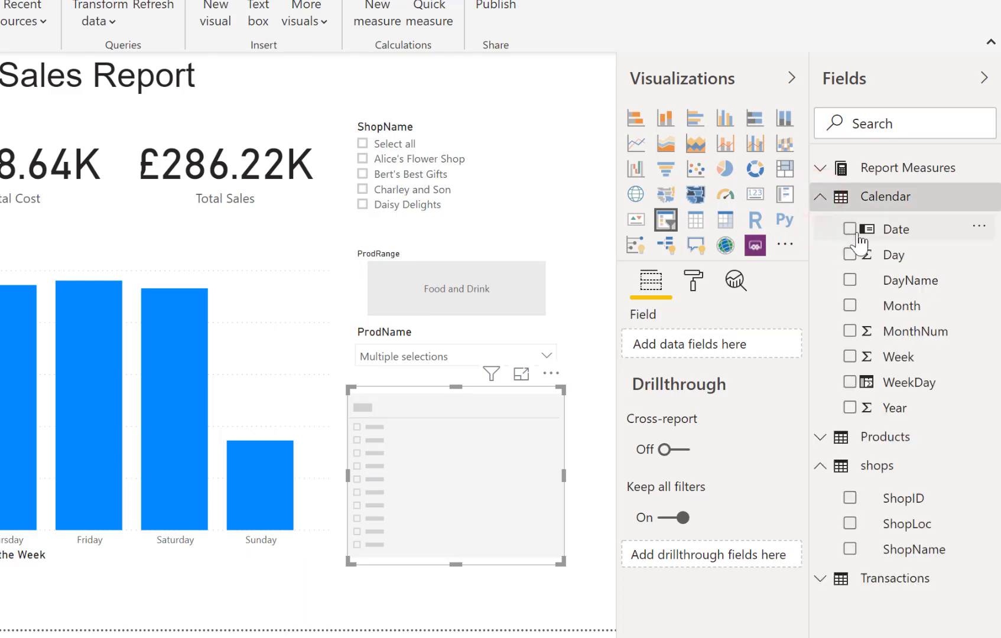
pyautogui.click(850, 229)
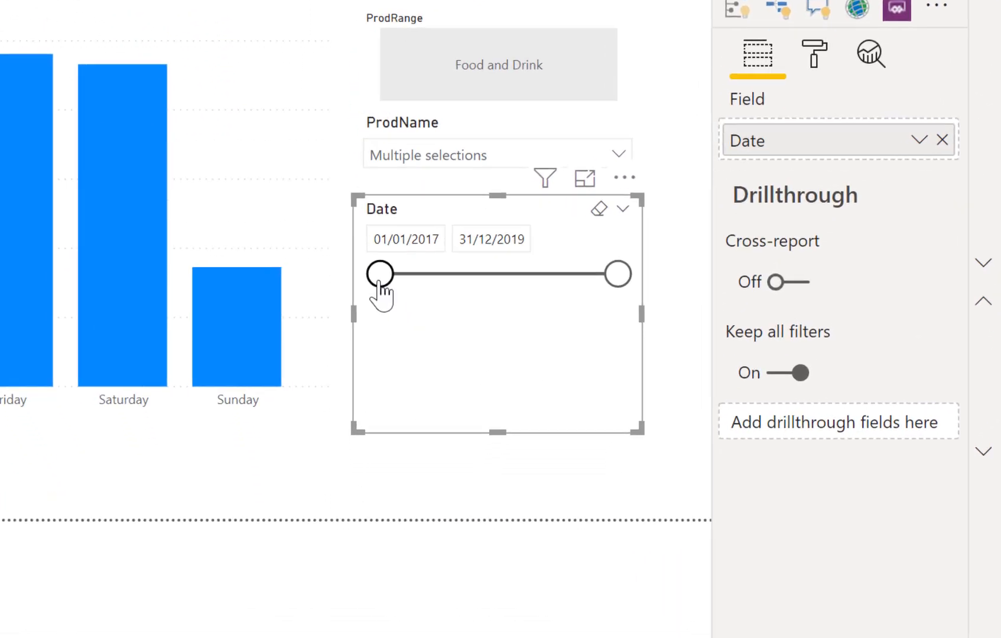
# Move the Date slicer's start date to 16/11/2017 and back to 01/01/2017.
pyautogui.moveTo(367, 440); pyautogui.dragTo(418, 451)
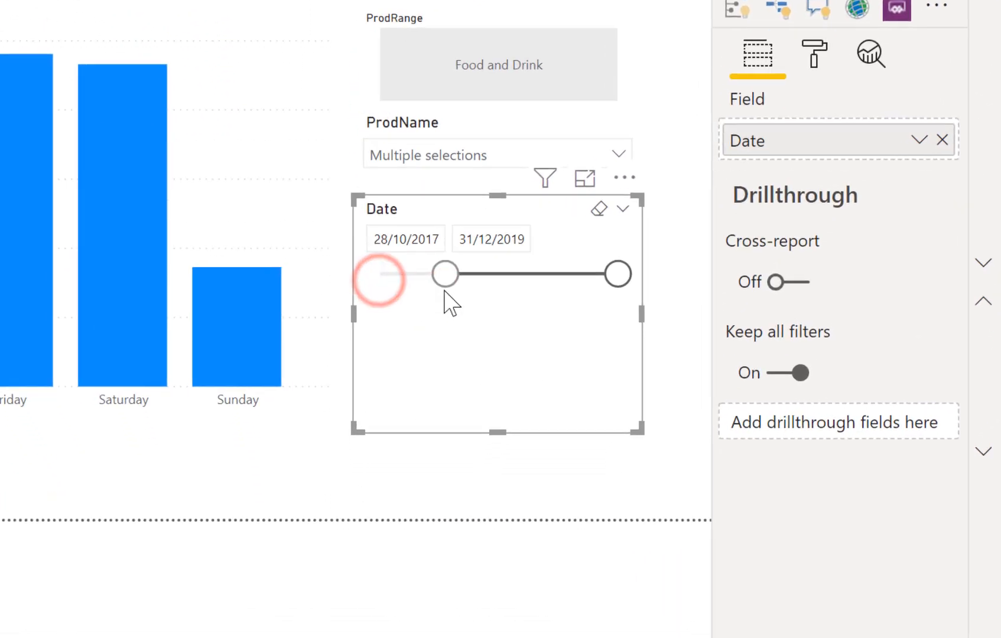
pyautogui.moveTo(446, 291)
pyautogui.mouseDown()
pyautogui.moveTo(483, 290)
pyautogui.moveTo(449, 290)
pyautogui.mouseUp()
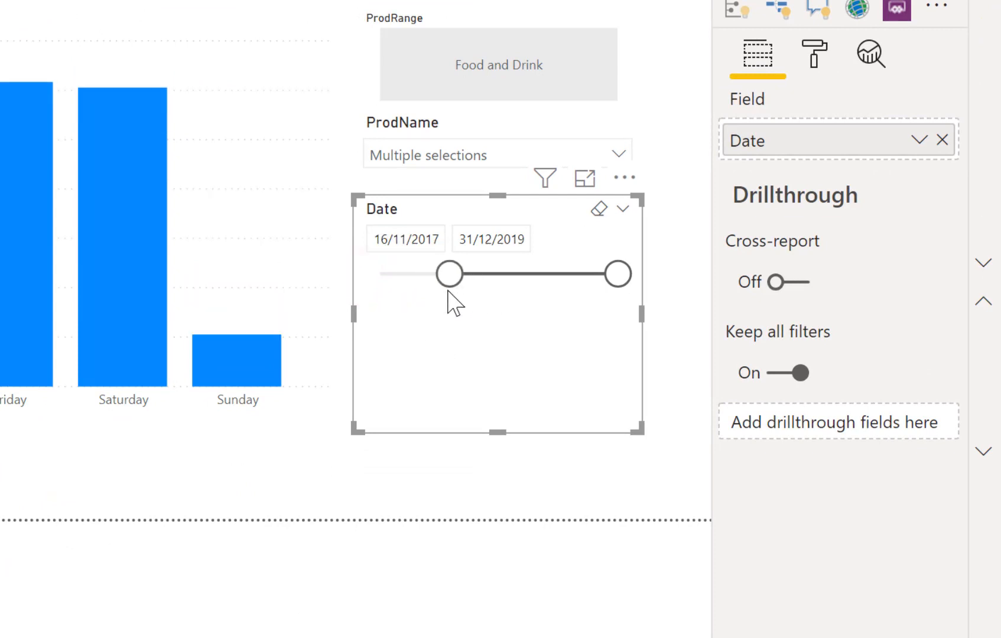
pyautogui.moveTo(452, 273); pyautogui.dragTo(364, 286)
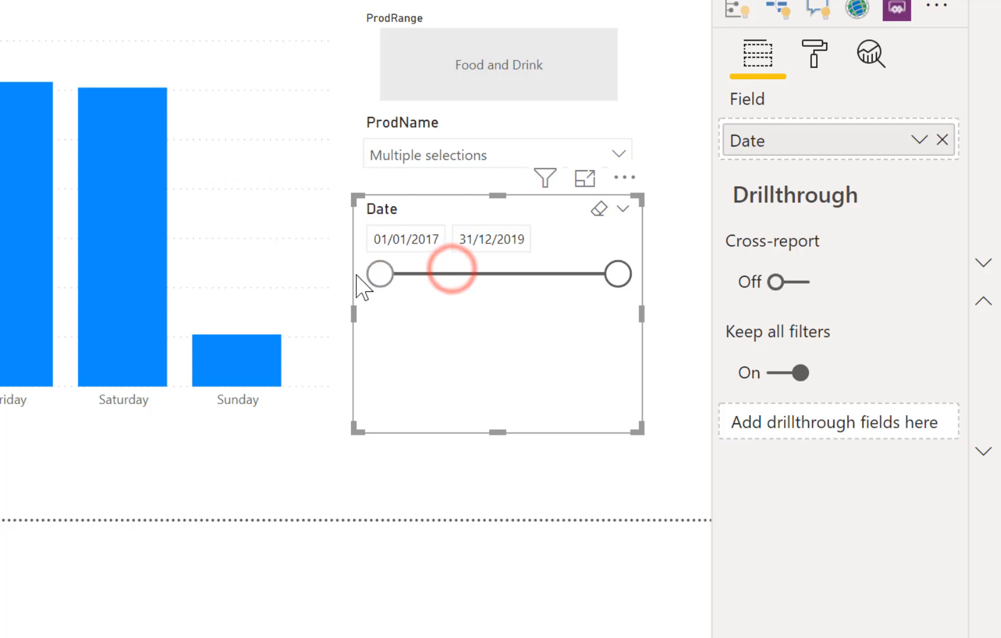
pyautogui.click(622, 211)
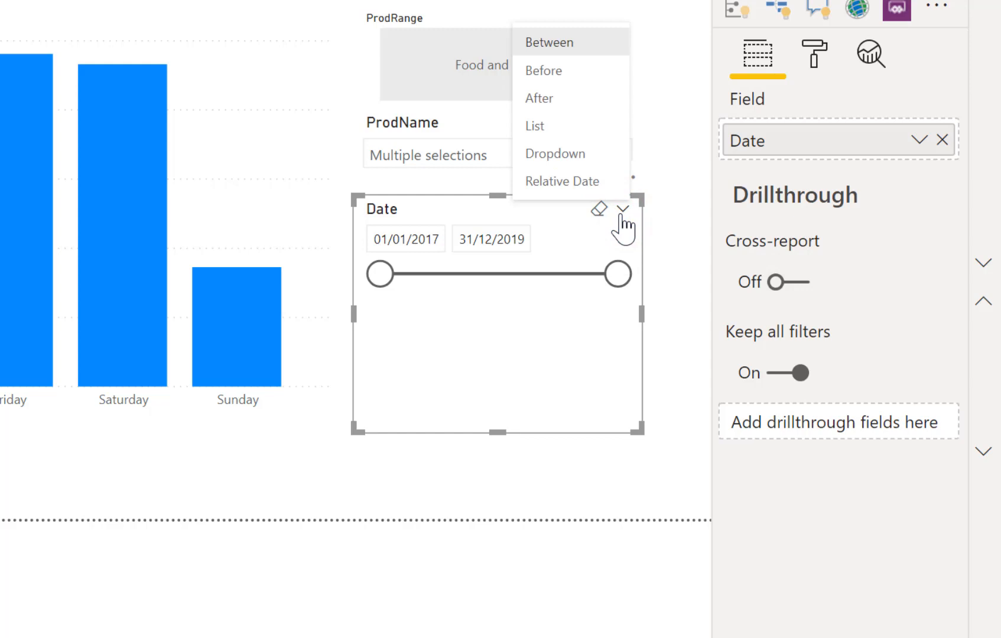
pyautogui.click(622, 210)
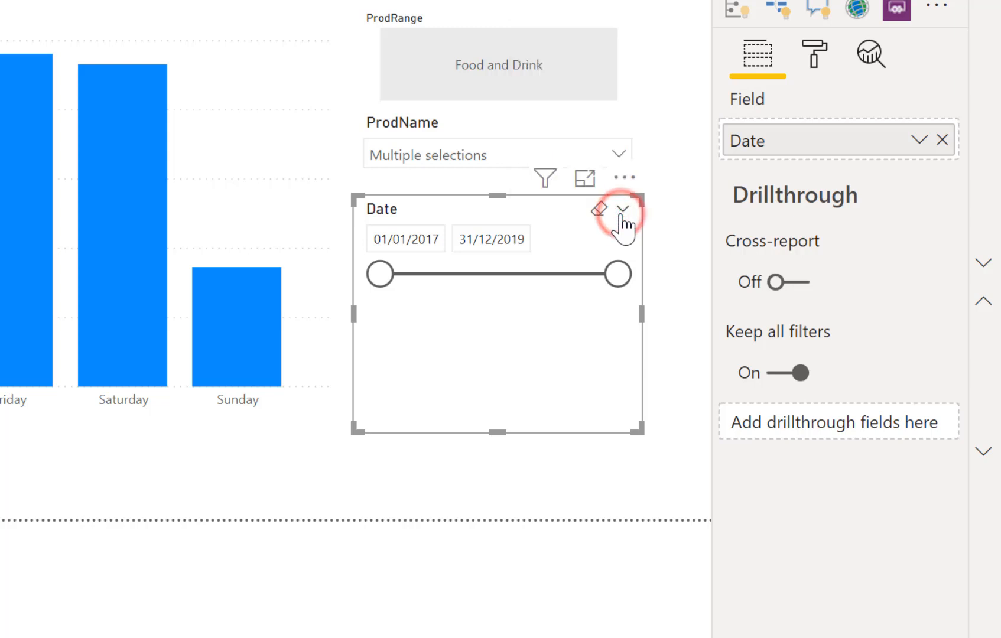
pyautogui.click(622, 209)
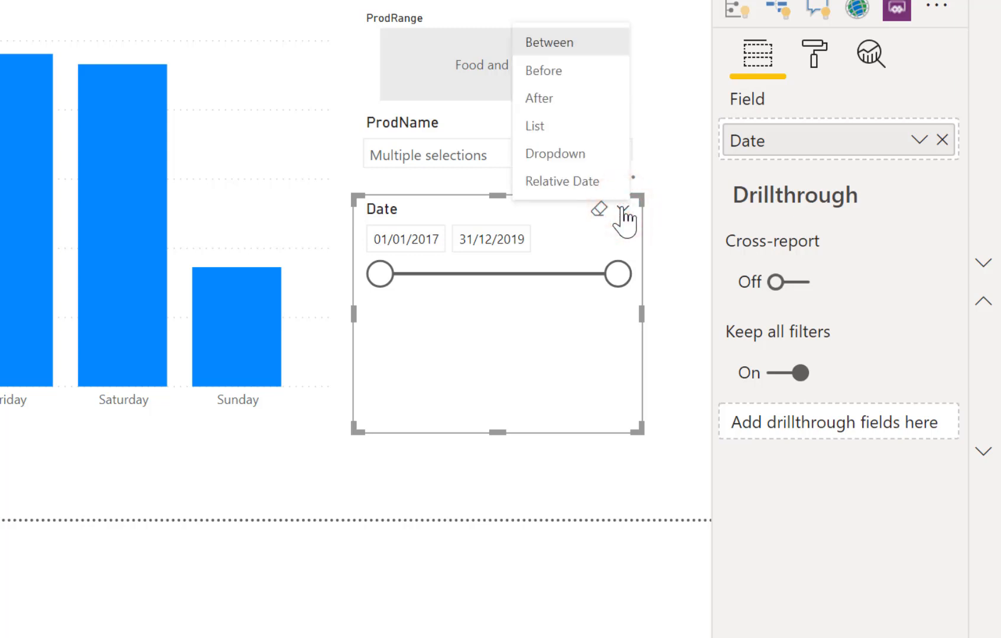
pyautogui.click(622, 209)
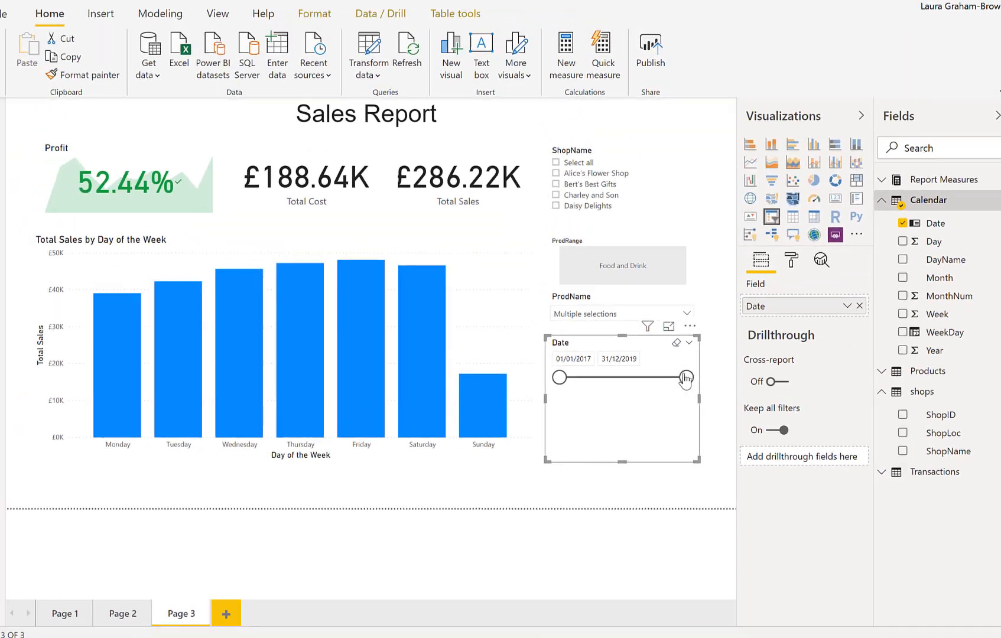
# Set the Date slicer's end date to 01/02/2018 and clear all selections in the ProdName slicer.
pyautogui.moveTo(687, 378); pyautogui.dragTo(604, 394)
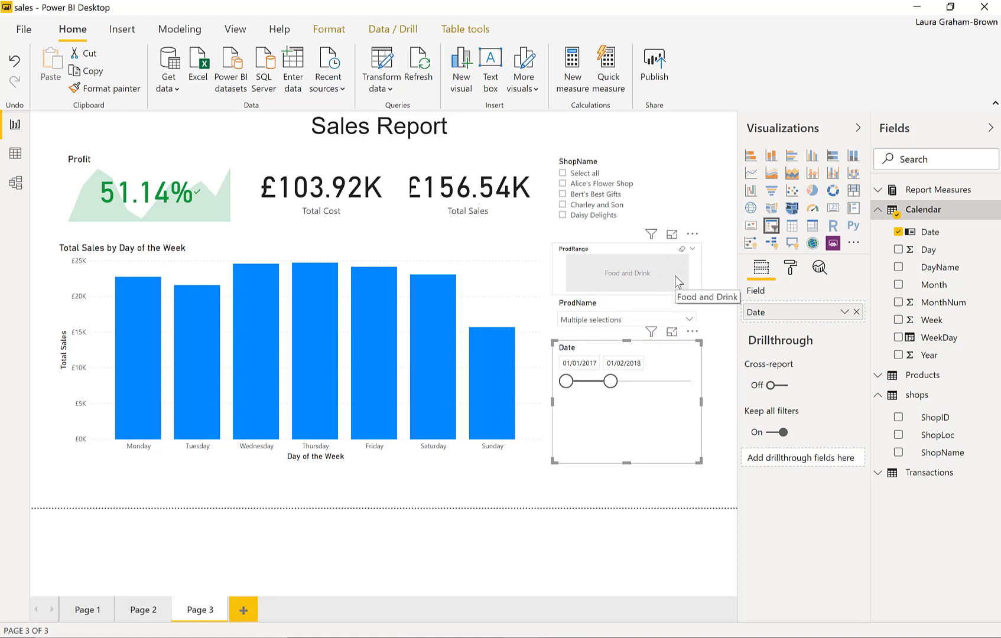
pyautogui.click(689, 320)
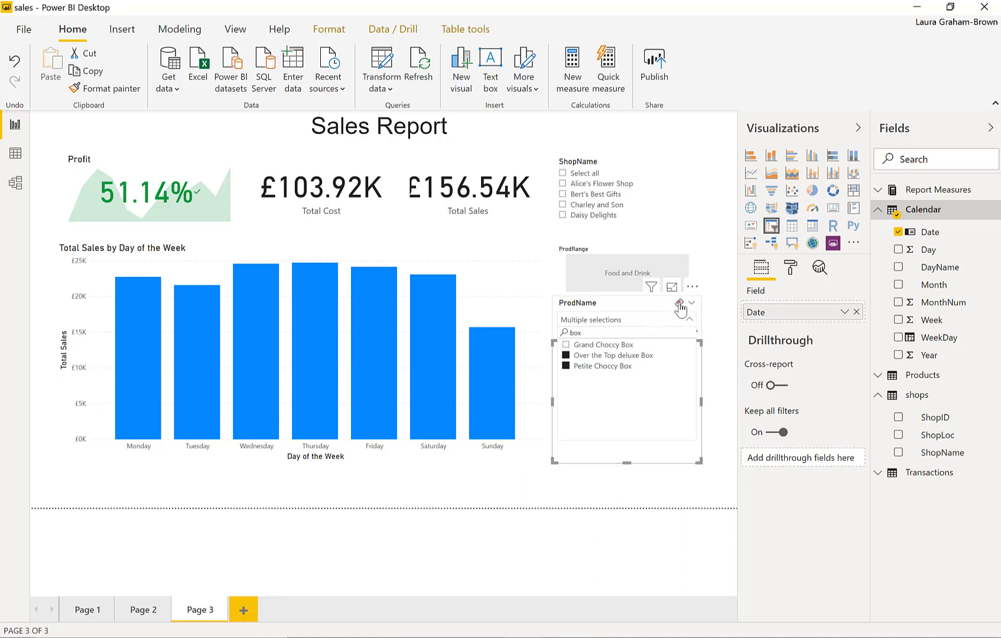
pyautogui.click(680, 303)
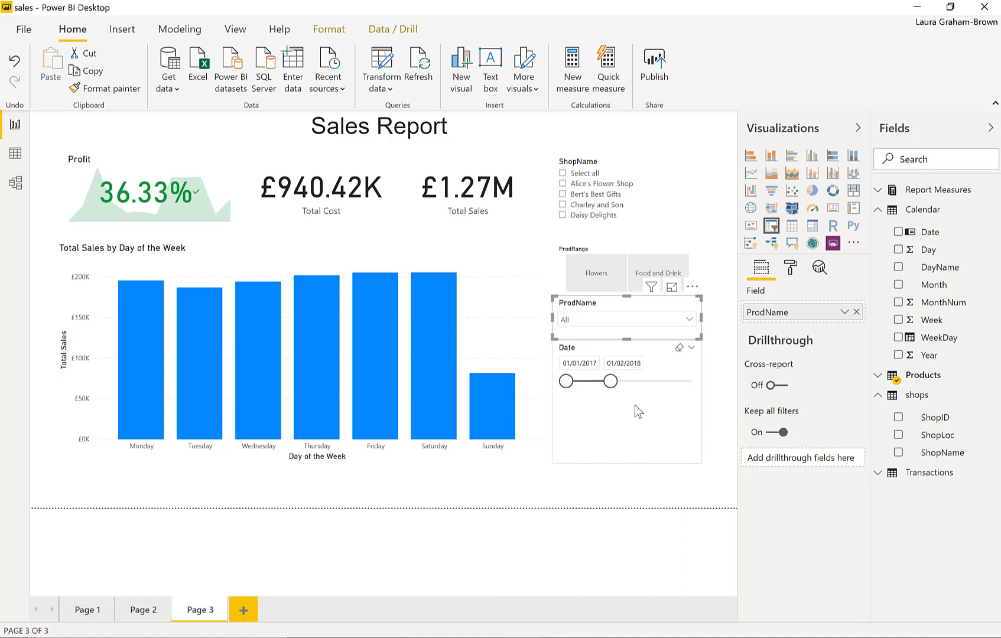
pyautogui.click(635, 429)
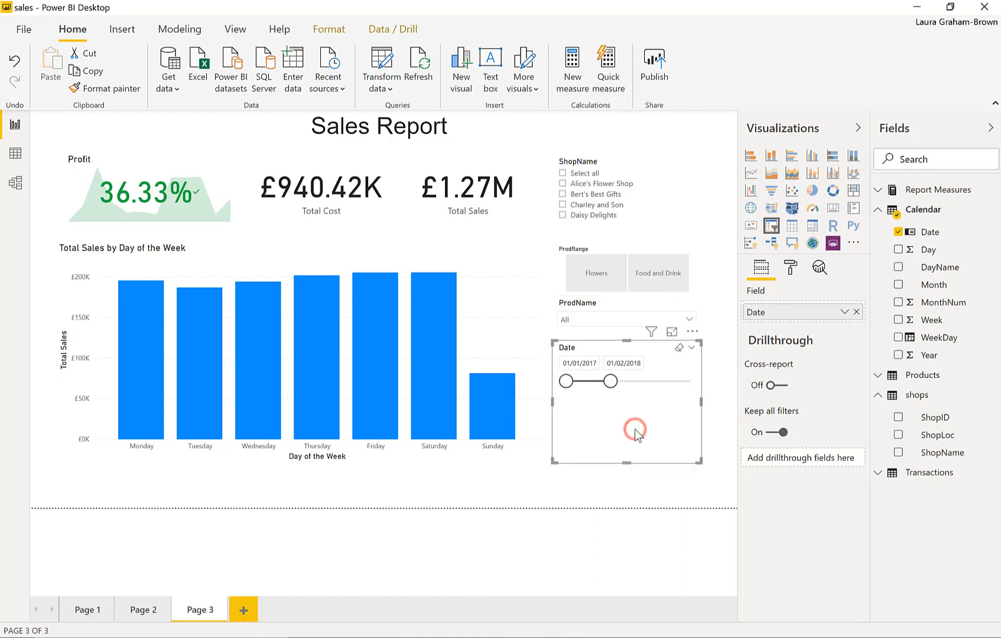